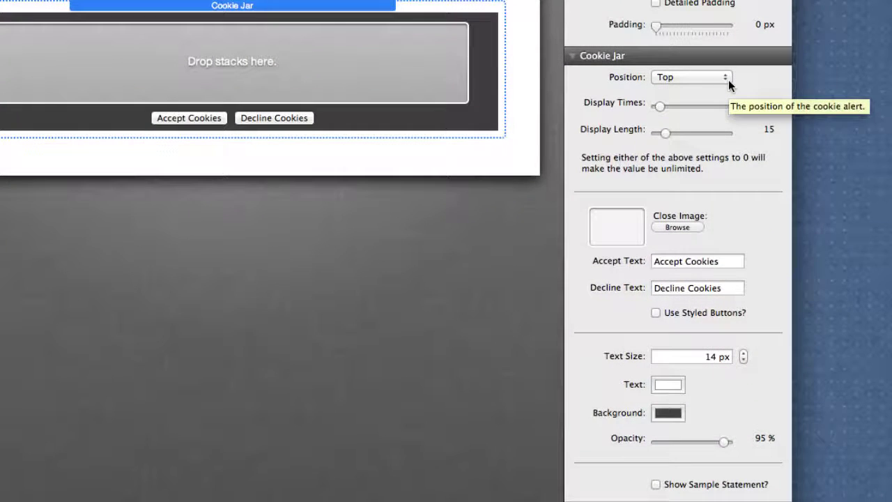
- Keep the Cookie Jar alert's position at Top and set its display times and display length to 0
click(725, 77)
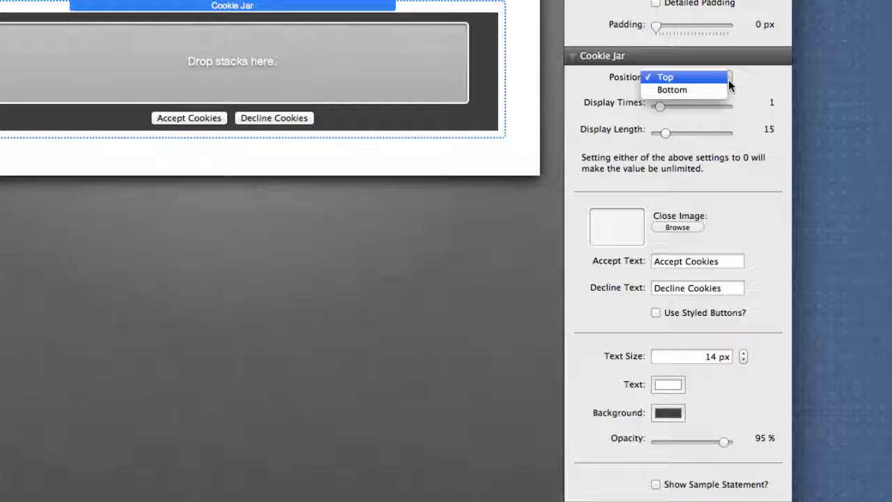
click(729, 78)
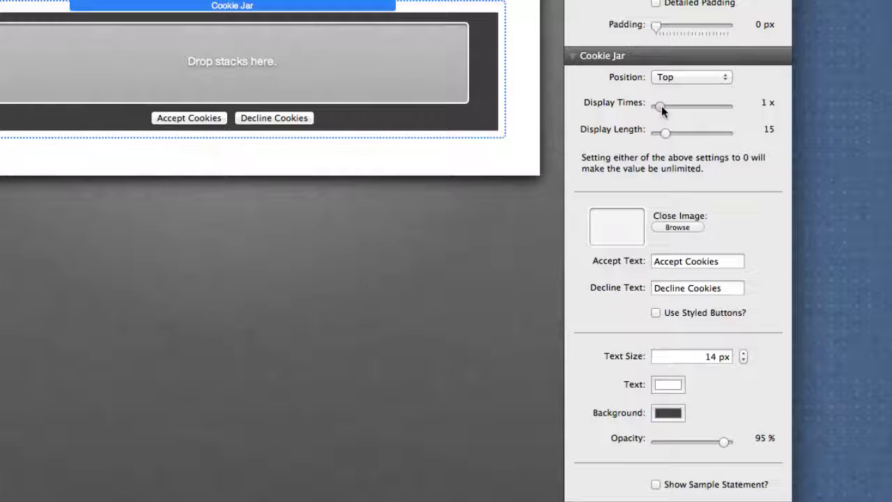
drag(661, 107, 645, 130)
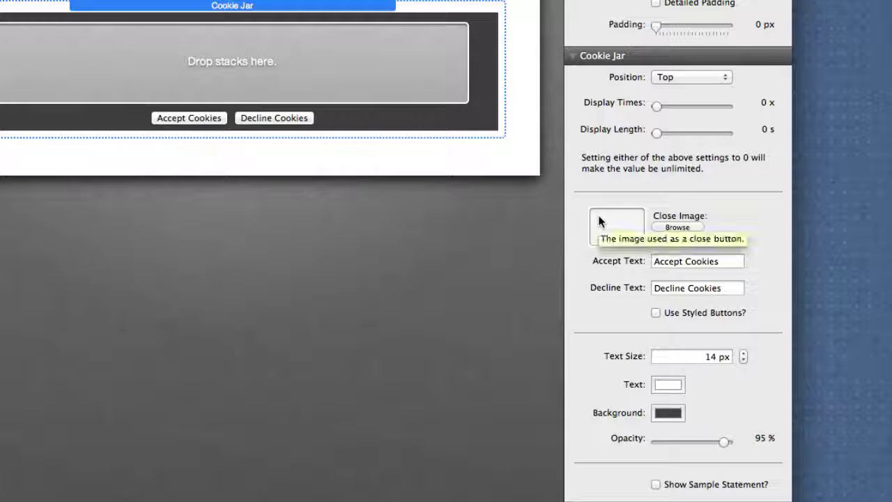
click(734, 260)
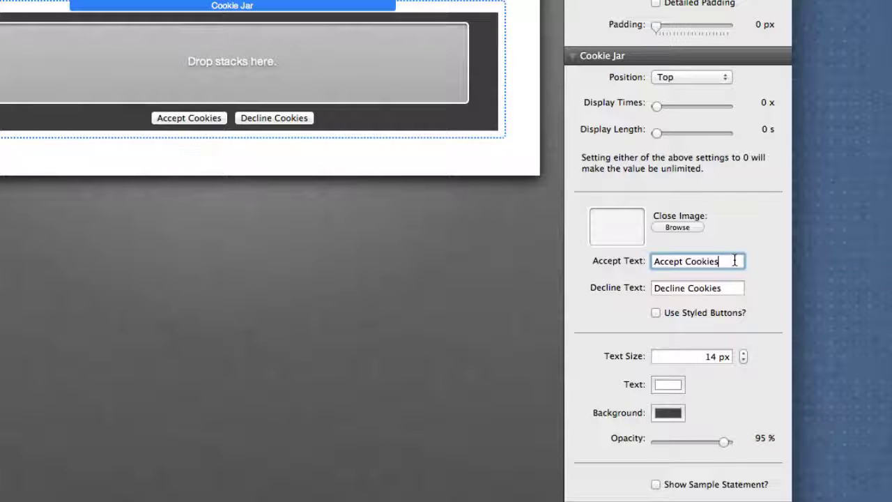
click(735, 287)
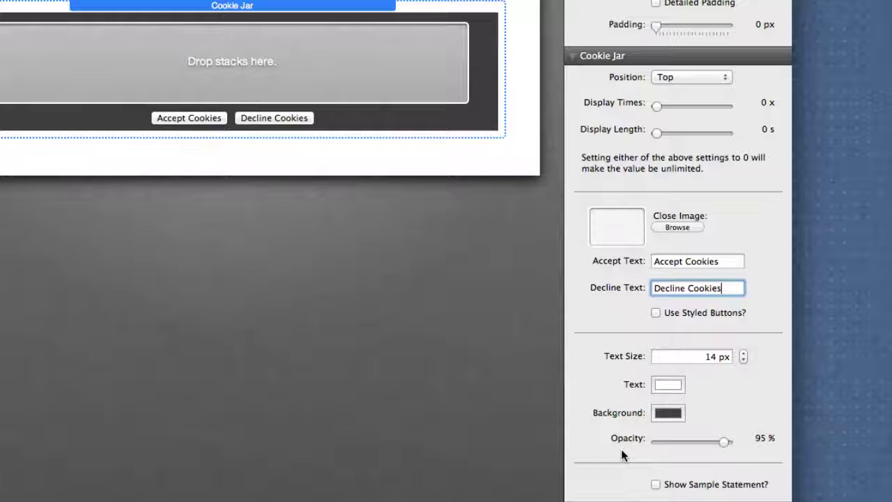
- Show the Cookie Jar's sample statement and open its text to read the wording
click(657, 484)
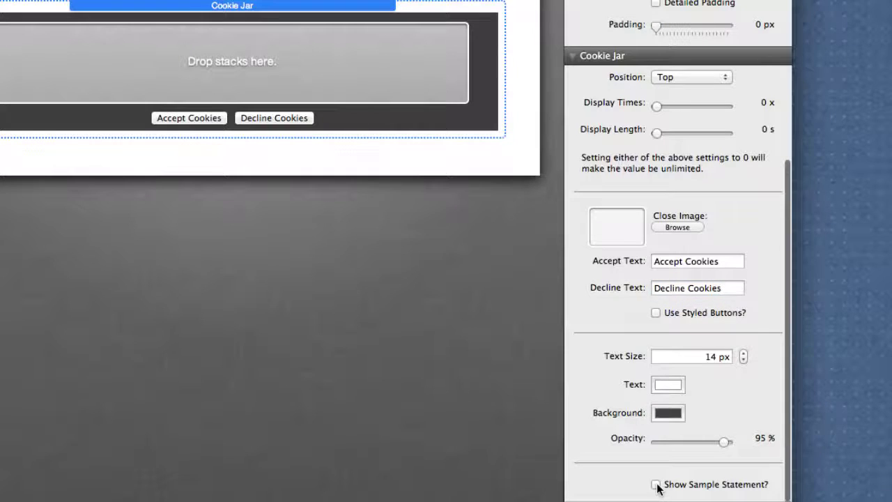
click(657, 485)
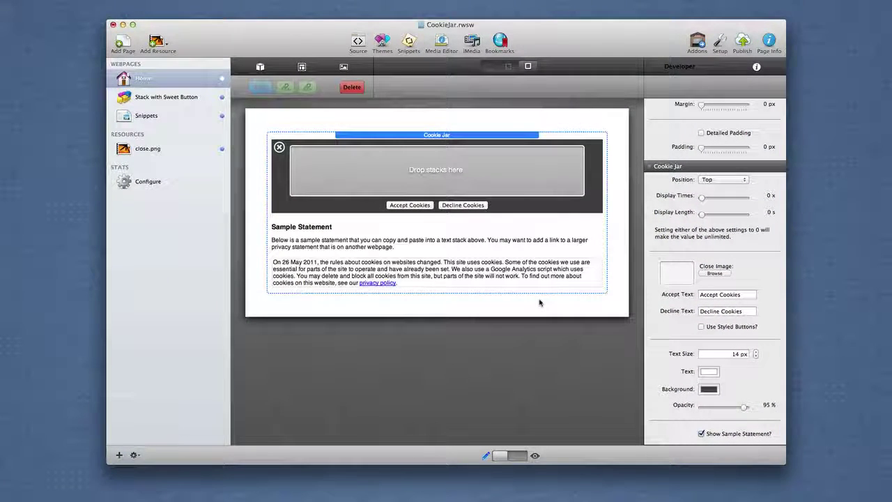
double_click(516, 271)
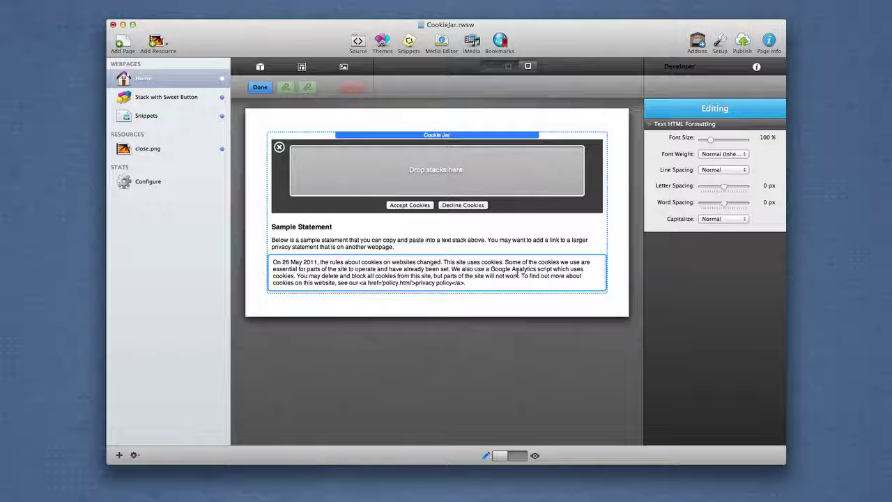
click(519, 136)
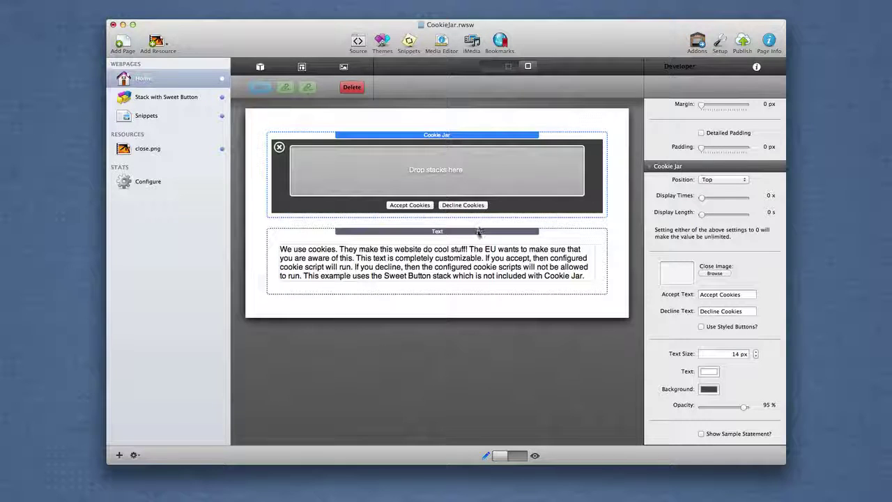
- Move the cookie notice text stack into the Cookie Jar's empty content area and preview the page
drag(478, 235, 480, 182)
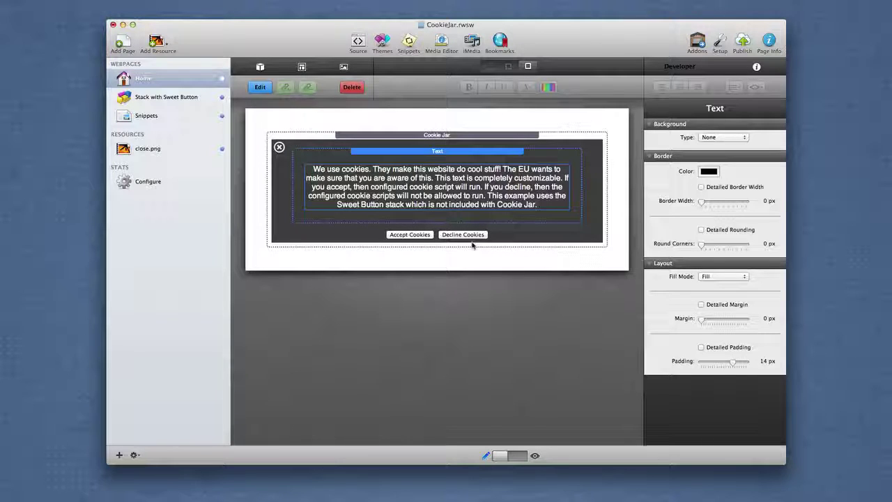
click(500, 134)
key(super+r)
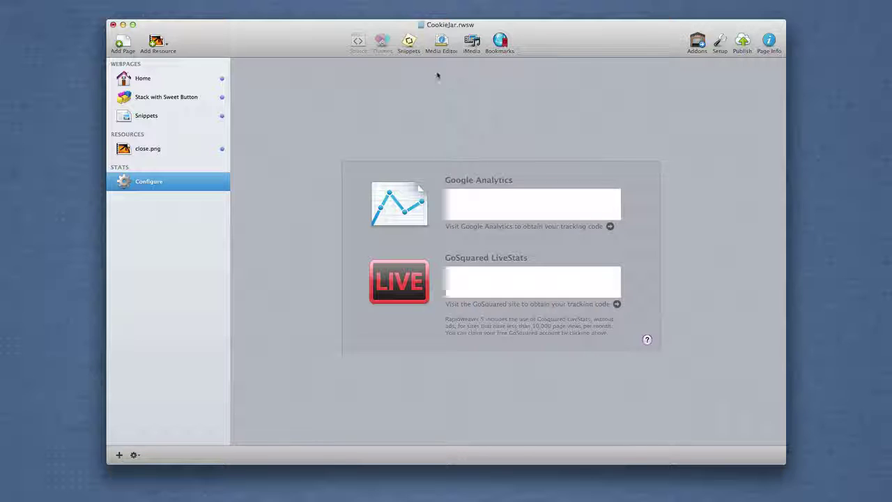
- Copy the full code of the "Cookie Jar – Analytics Snippet" from the snippet library and close the library
click(411, 46)
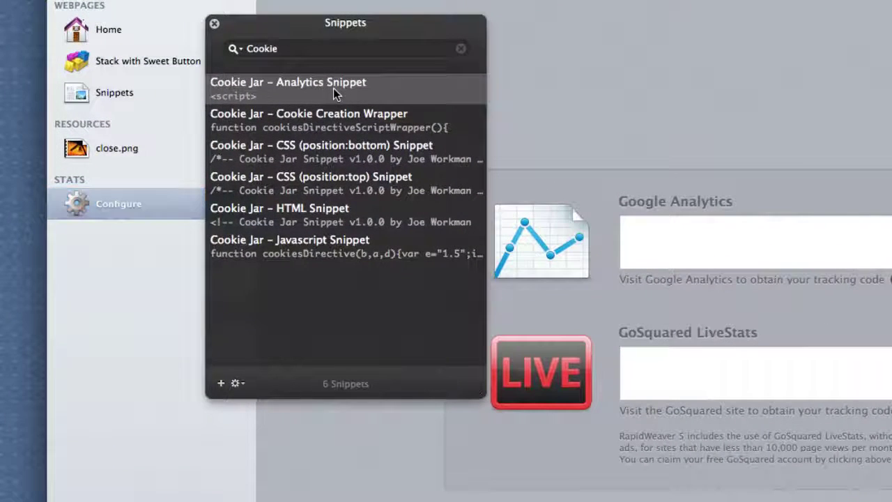
double_click(293, 111)
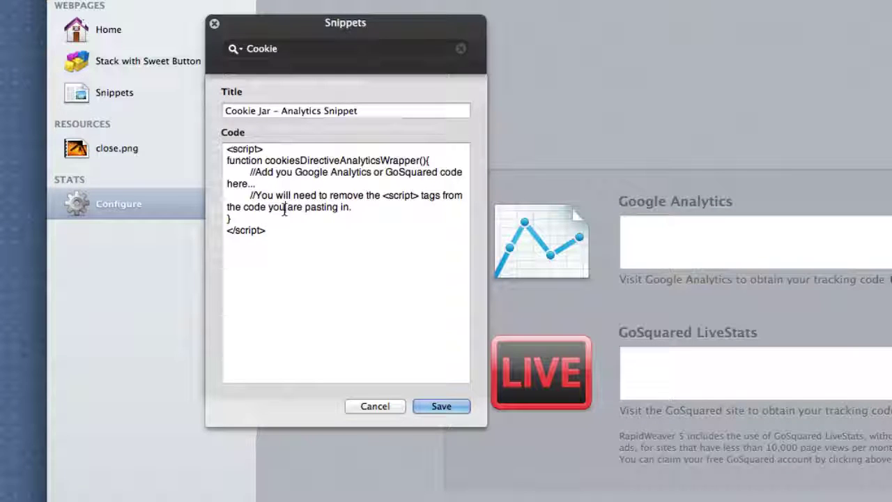
key(super+a)
key(super+c)
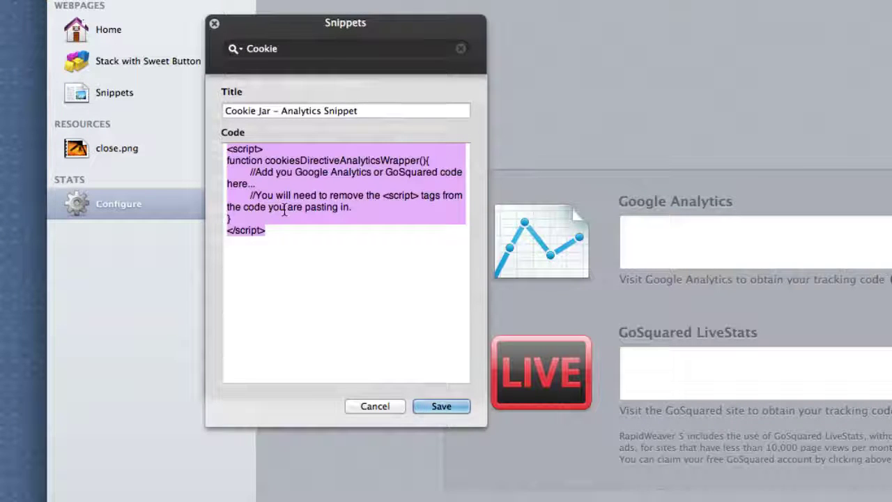
right_click(297, 213)
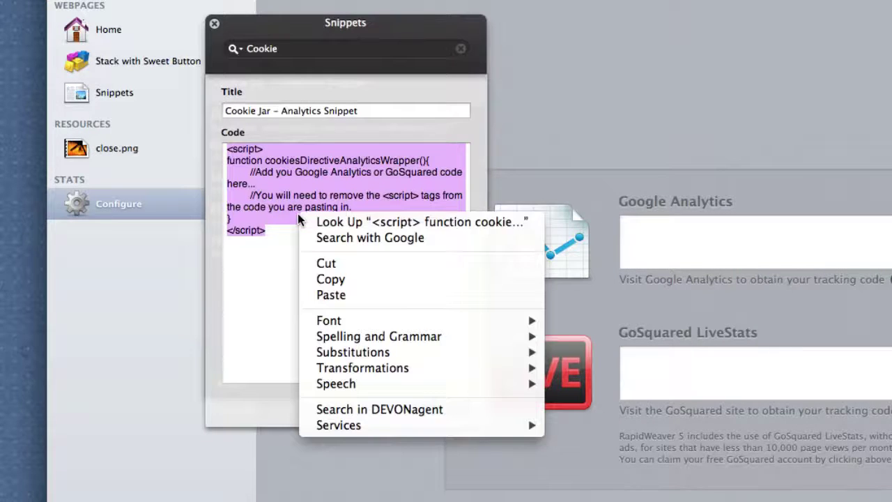
click(330, 279)
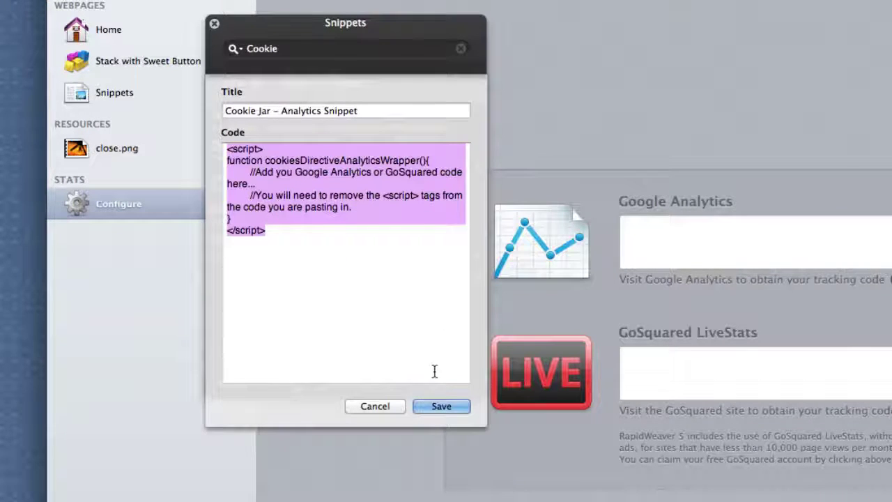
click(380, 406)
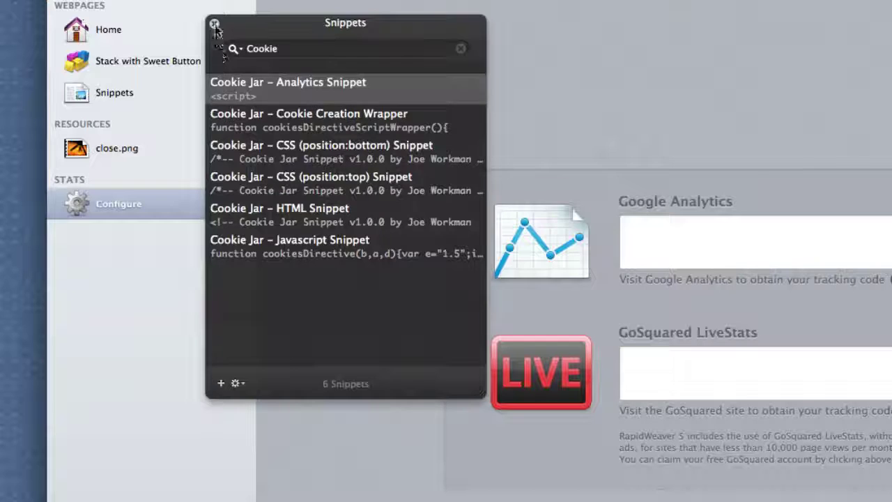
click(215, 26)
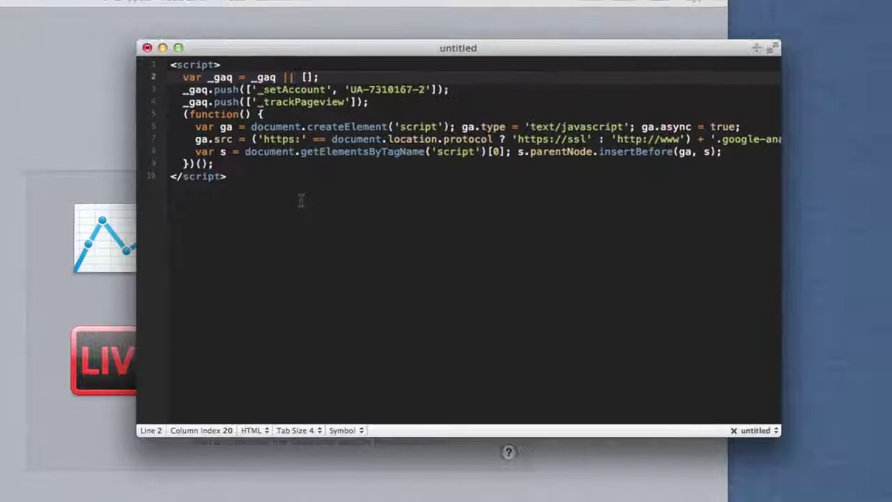
- In the text editor's untitled document, paste the copied snippet a few lines below the Google Analytics script
click(301, 200)
key(Return)
key(Return)
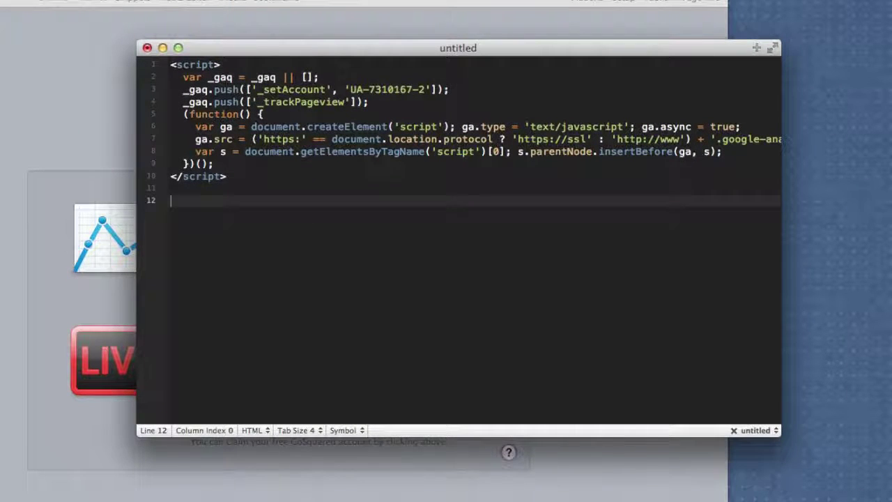
key(Return)
key(super+v)
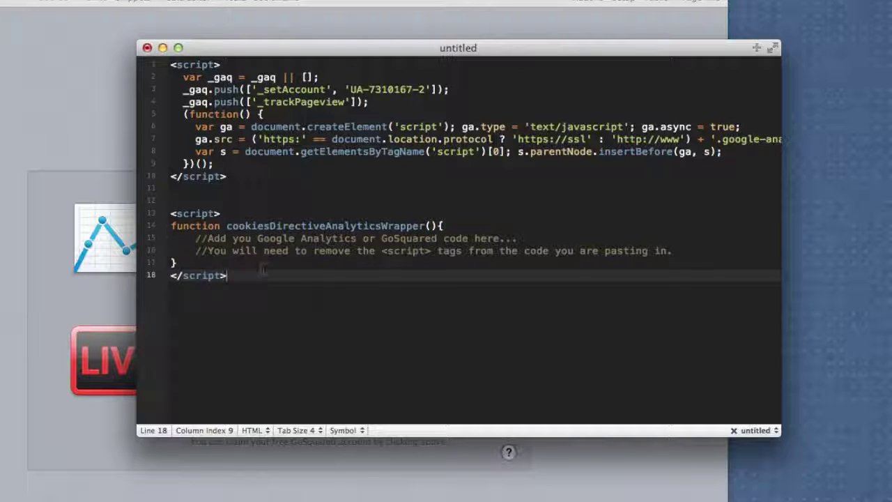
- Replace the two comment lines inside cookiesDirectiveAnalyticsWrapper with the Google Analytics code, without its script tags
triple_click(200, 76)
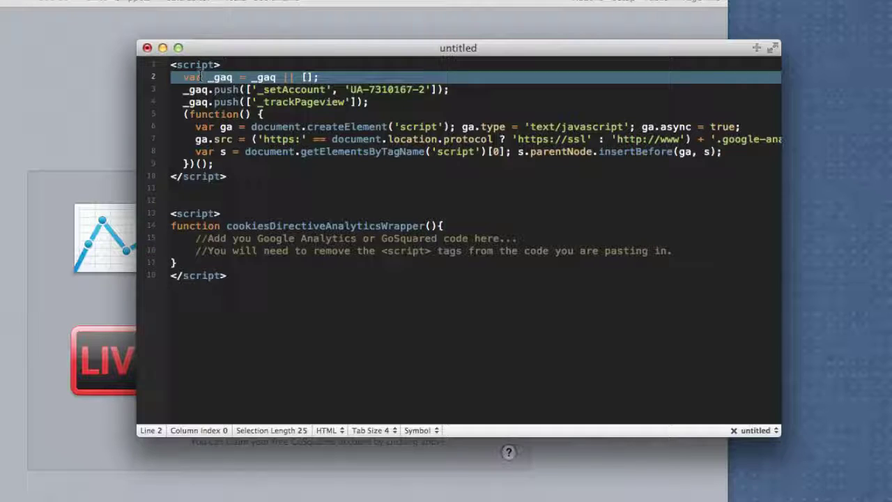
drag(201, 76, 209, 167)
key(super+c)
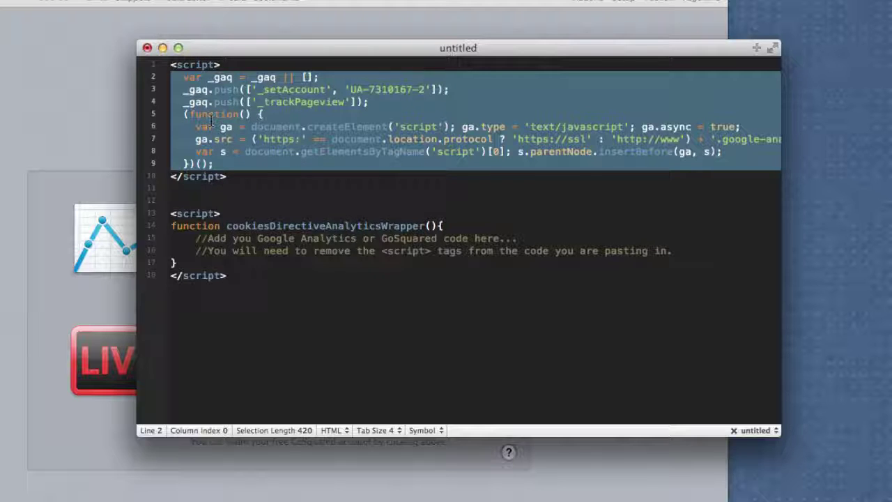
triple_click(209, 238)
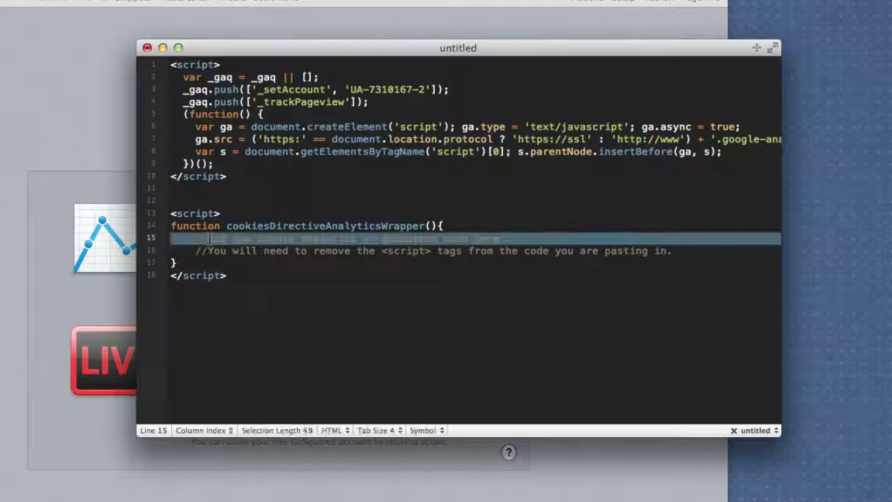
drag(209, 238, 209, 251)
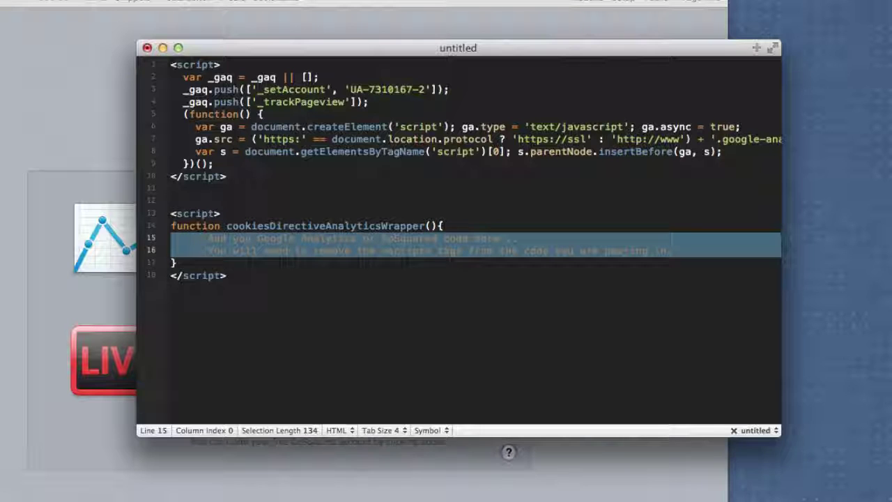
key(super+v)
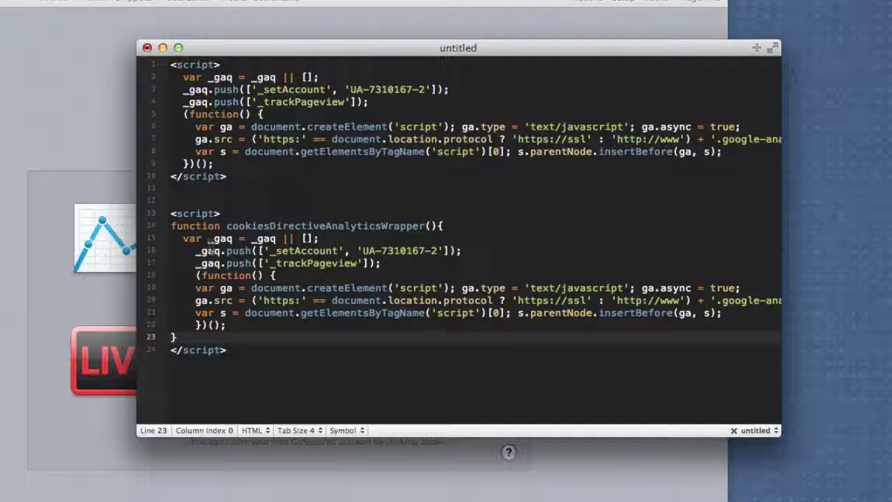
- Delete the original Google Analytics script above the wrapper and cut all of the remaining wrapped code
drag(171, 64, 269, 200)
key(BackSpace)
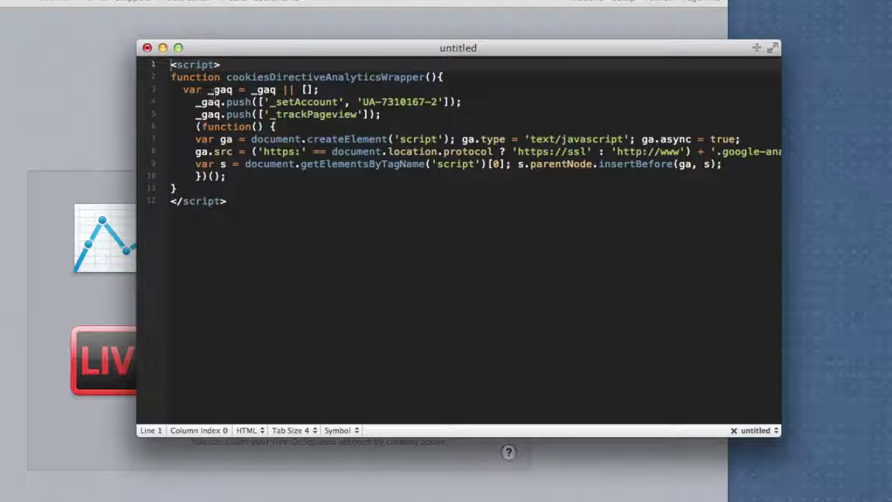
key(super+a)
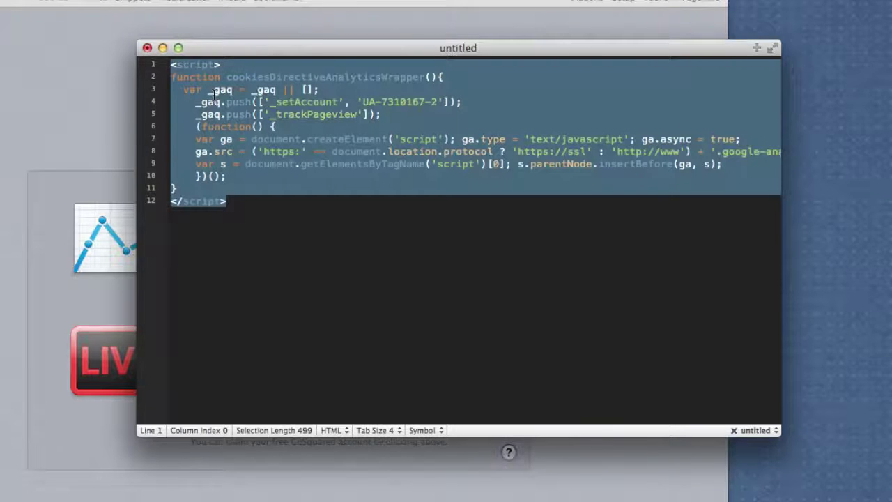
right_click(213, 91)
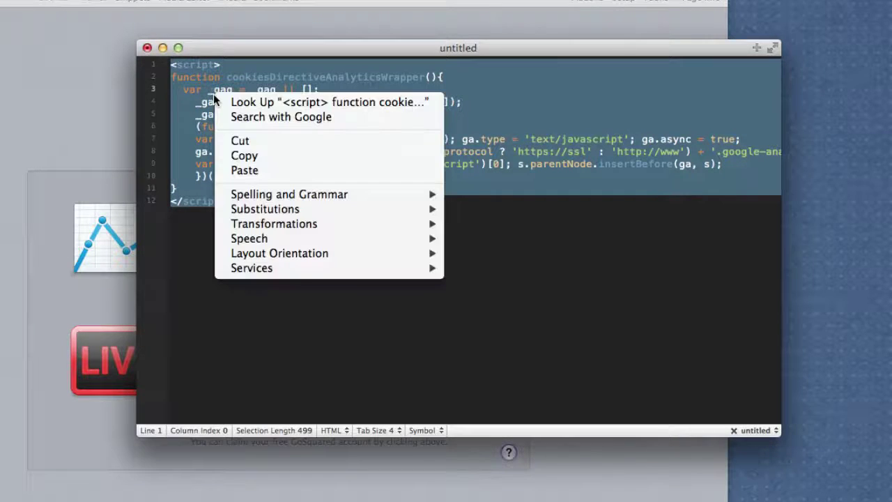
click(237, 140)
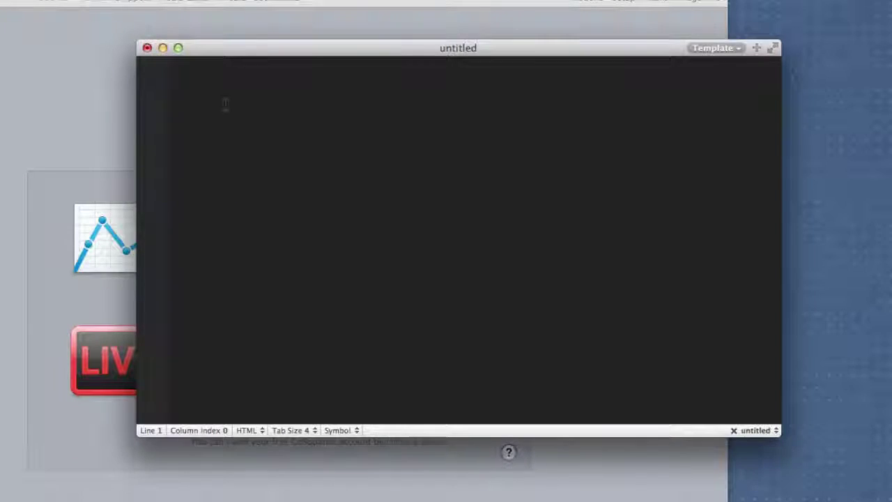
- Switch back to RapidWeaver and paste the wrapped code into the Google Analytics tracking code field
click(75, 83)
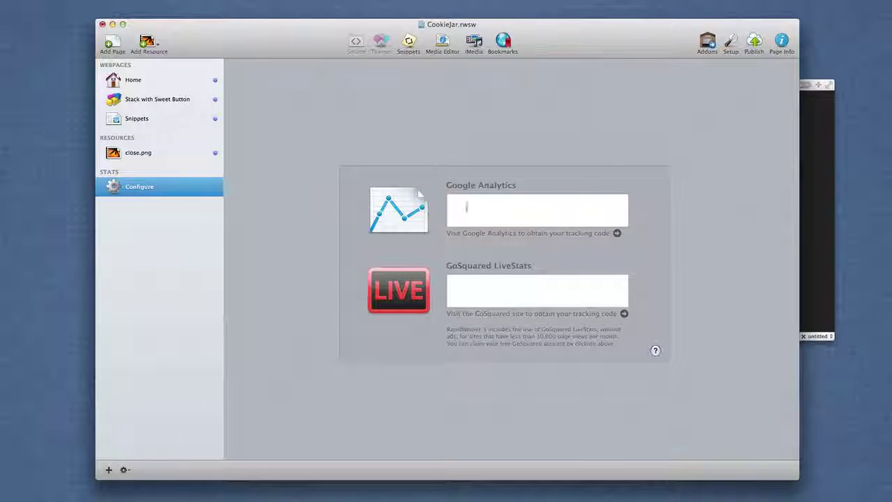
click(467, 207)
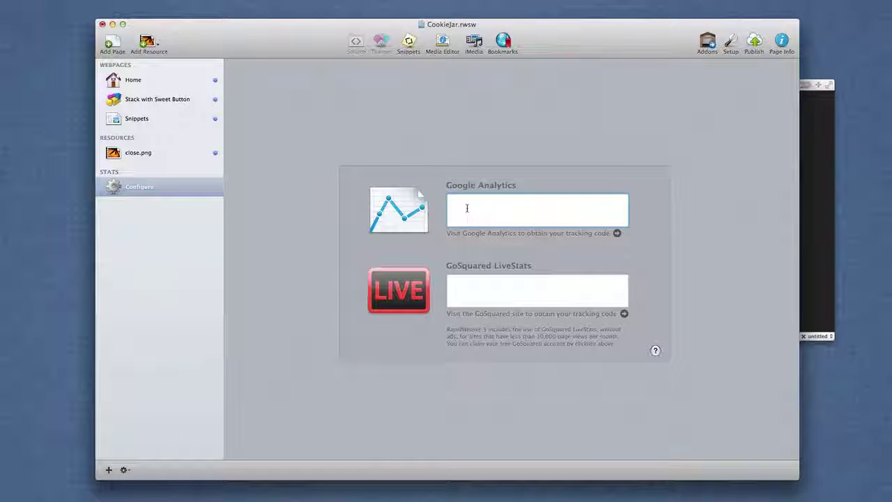
key(super+v)
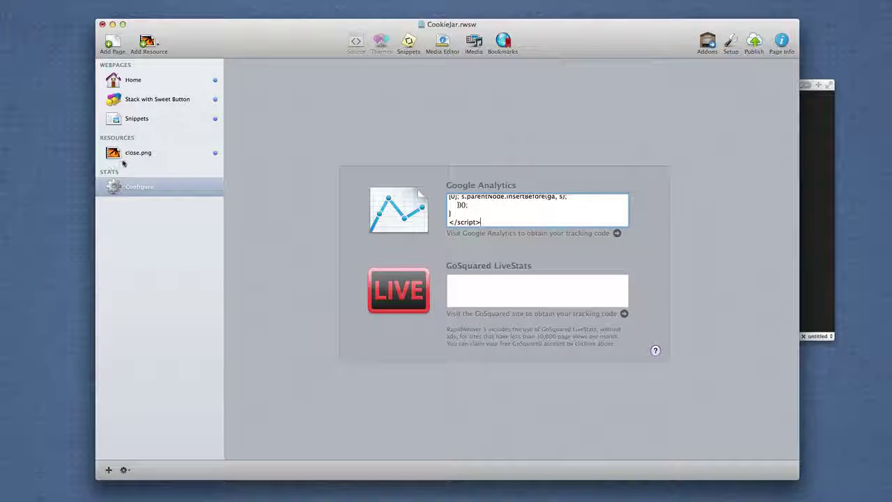
- On the Home page, enable styled buttons for the Cookie Jar stack and add a Button stack to its accept and decline areas
click(128, 82)
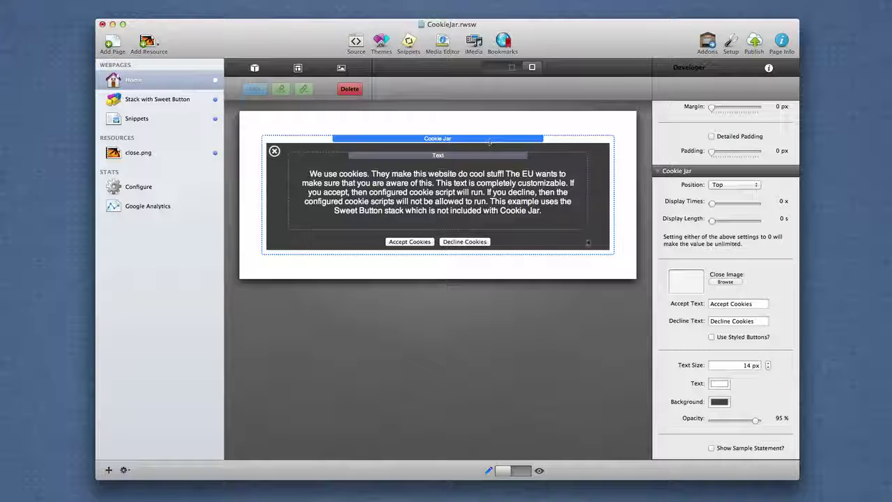
click(711, 337)
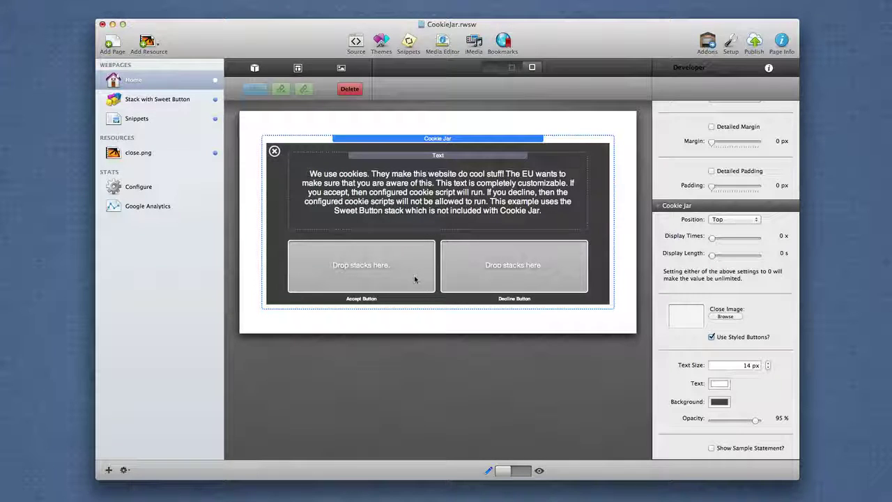
key(super+shift+l)
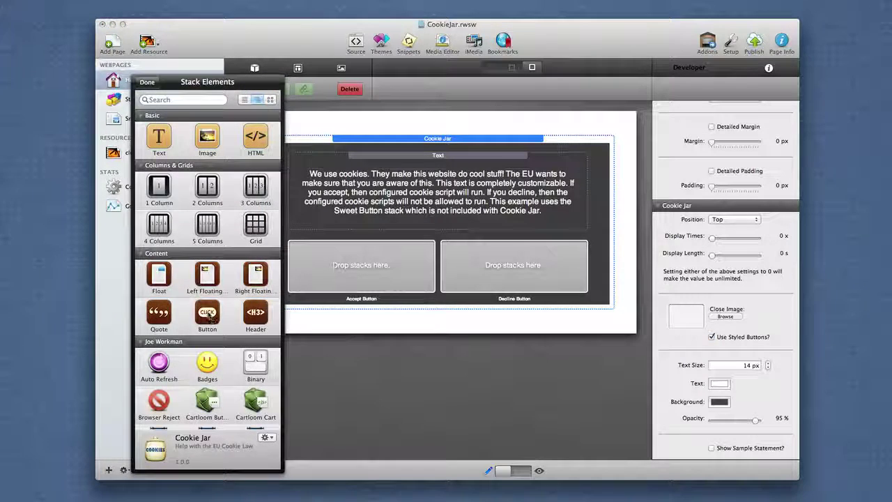
click(207, 314)
drag(207, 314, 494, 272)
key(super+shift+l)
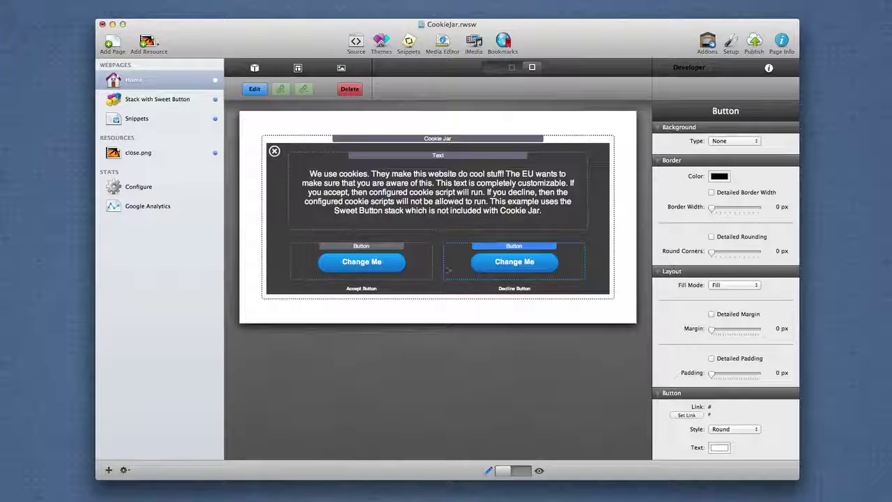
- Label the Button stack in the accept area Accept and the one in the decline area Decline
double_click(365, 264)
key(super+a)
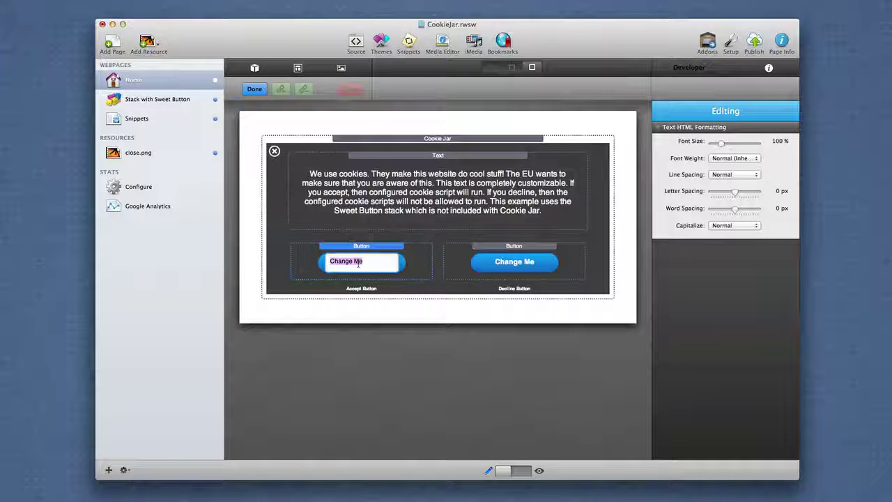
text(Accept)
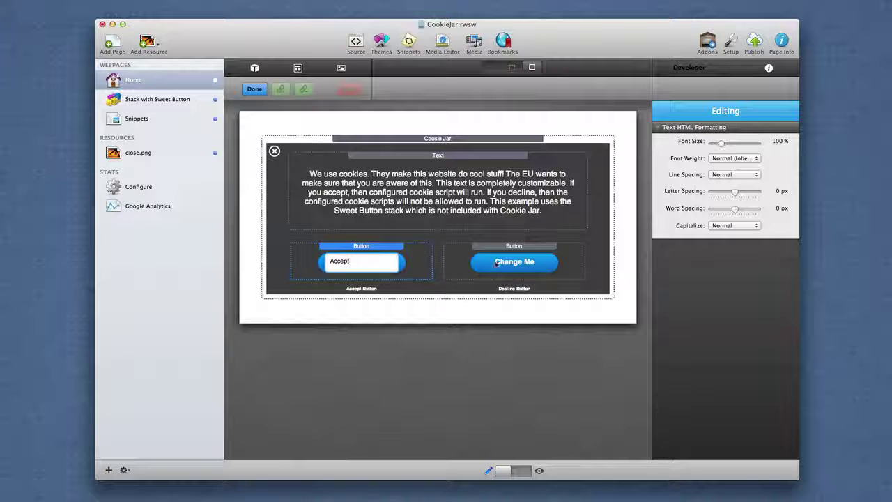
double_click(523, 261)
triple_click(520, 260)
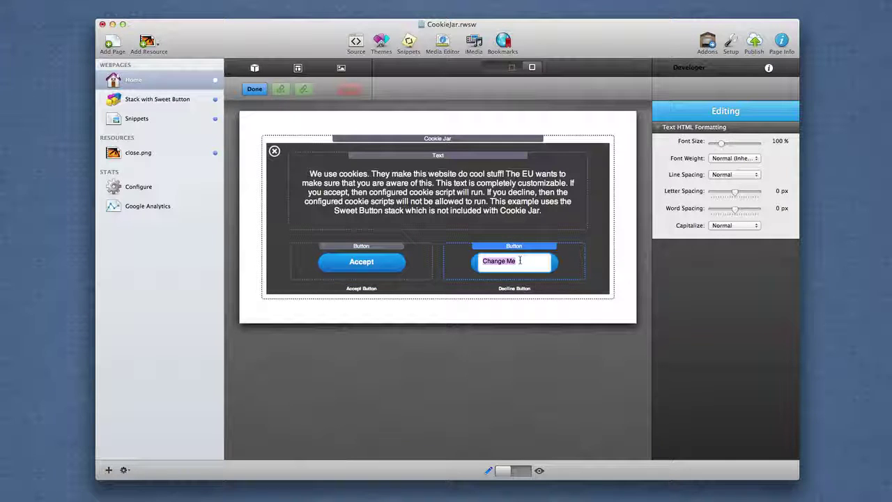
text(Decline)
click(516, 314)
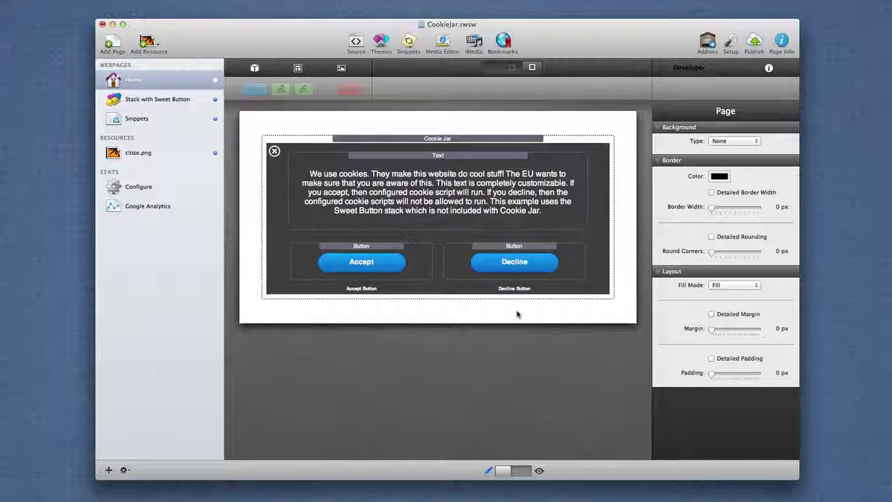
click(359, 138)
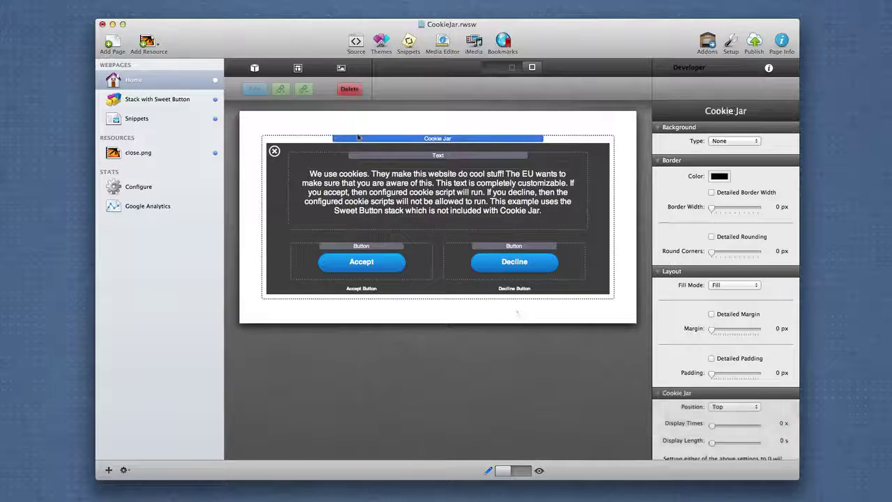
- Open the Stack with Sweet Button page and preview its cookie notice
click(174, 100)
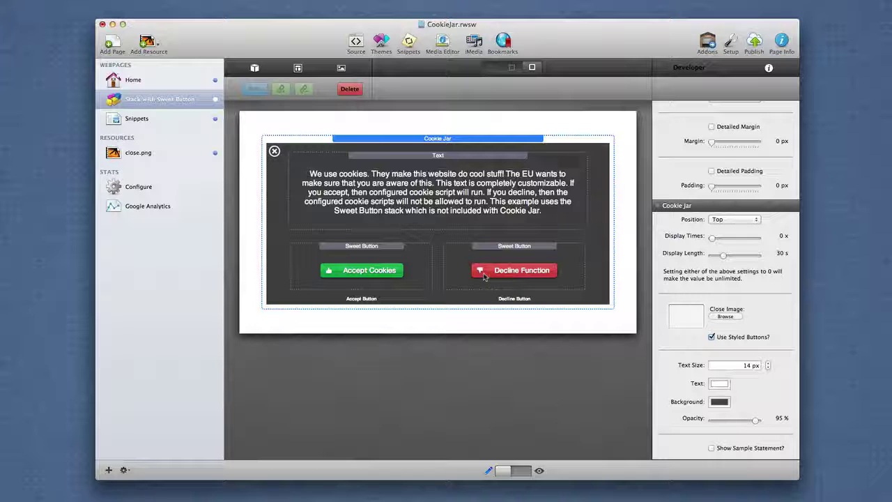
key(super+shift+p)
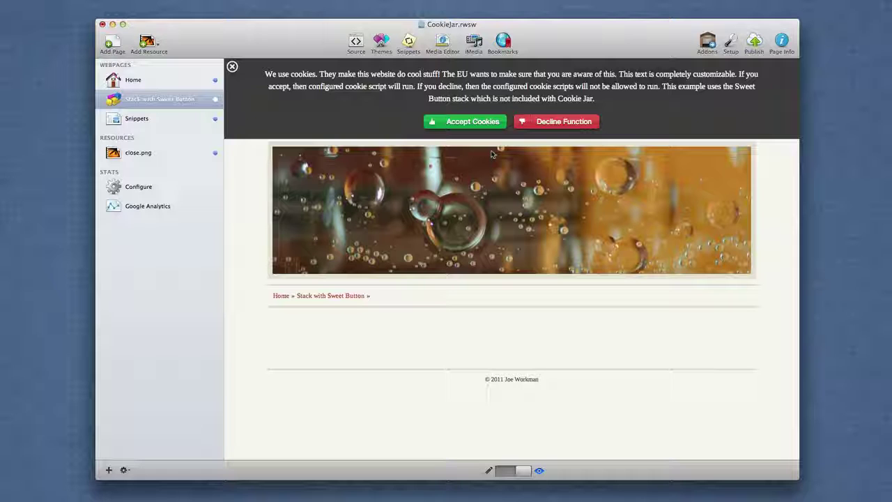
- Open the Snippets page and insert the full code of the Cookie Jar – HTML Snippet into its empty text area
key(Down)
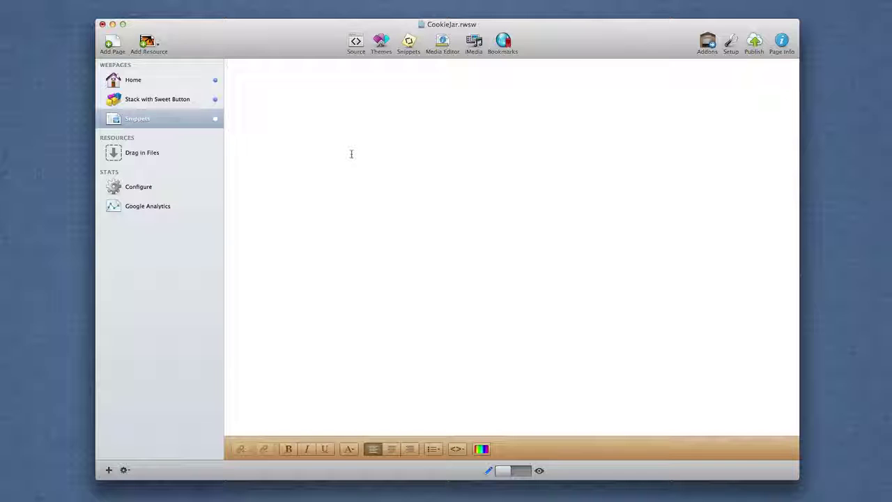
click(410, 43)
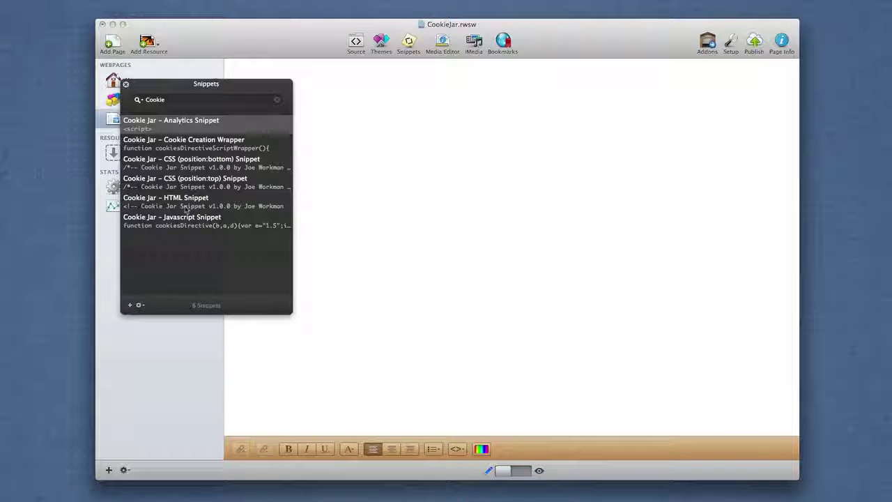
click(187, 209)
double_click(186, 210)
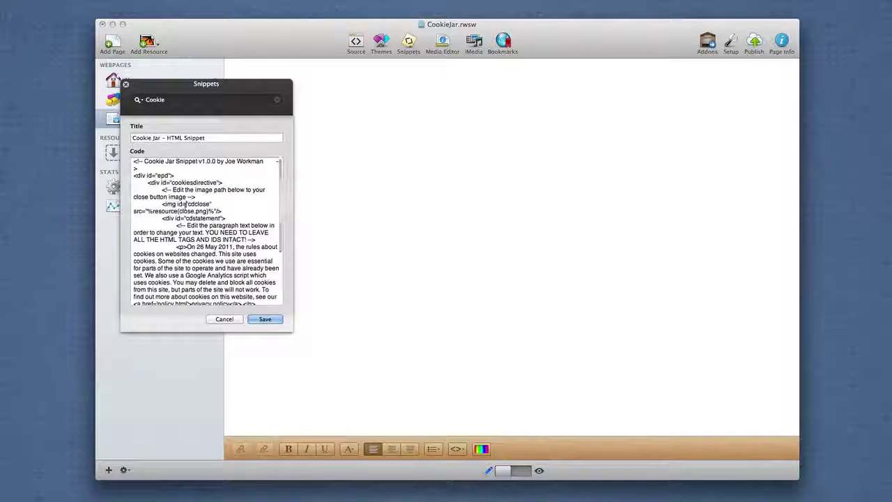
key(super+a)
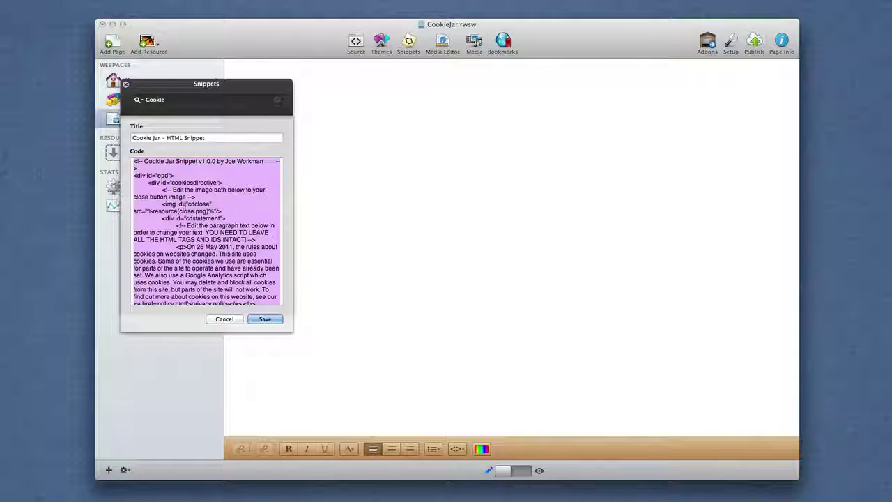
click(225, 318)
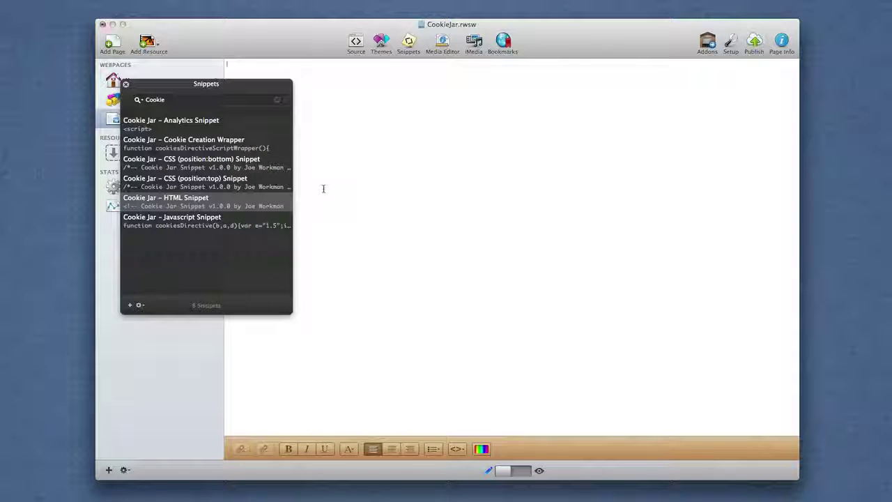
drag(227, 83, 182, 110)
click(281, 82)
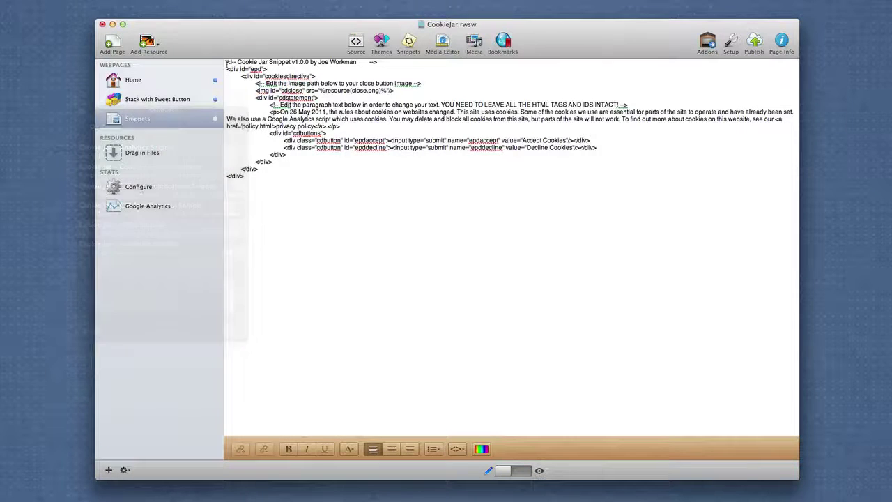
- Apply Ignore Formatting to the entire HTML snippet code on the Snippets page
triple_click(291, 62)
drag(291, 62, 286, 200)
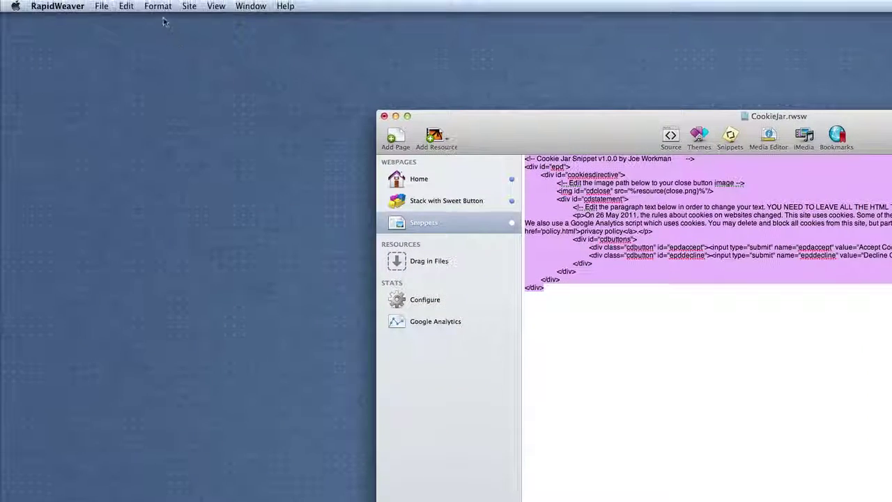
click(158, 5)
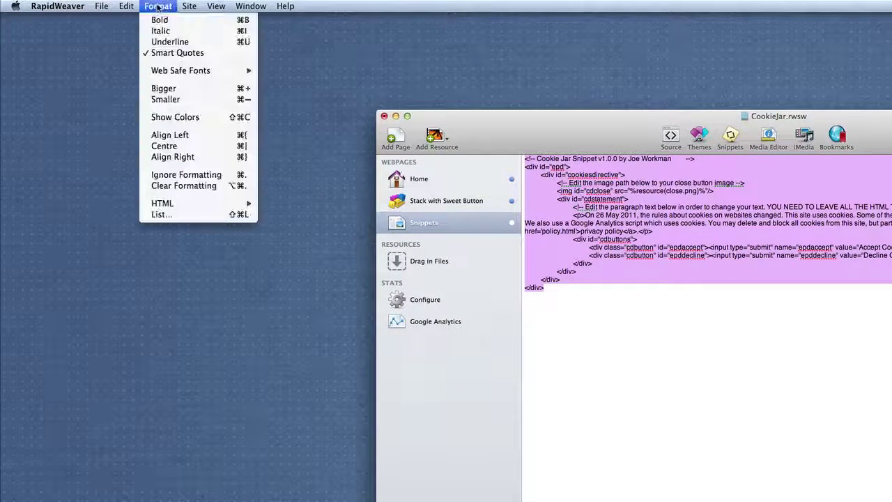
click(193, 176)
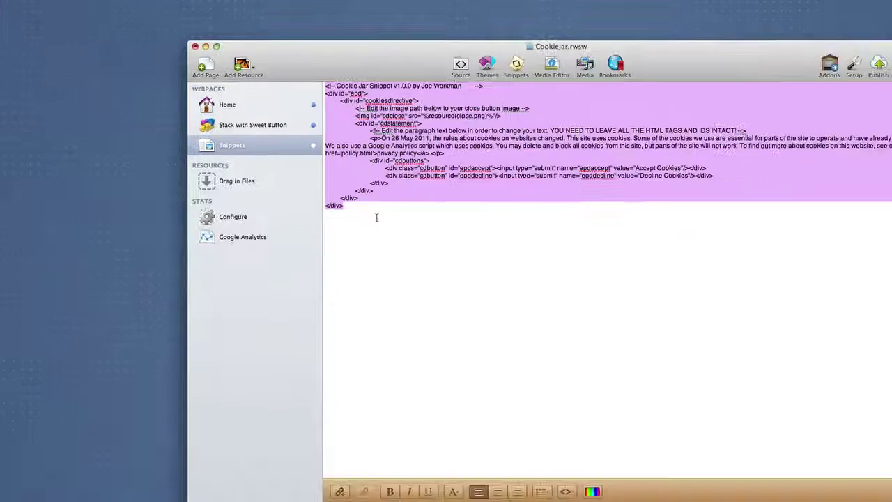
click(376, 217)
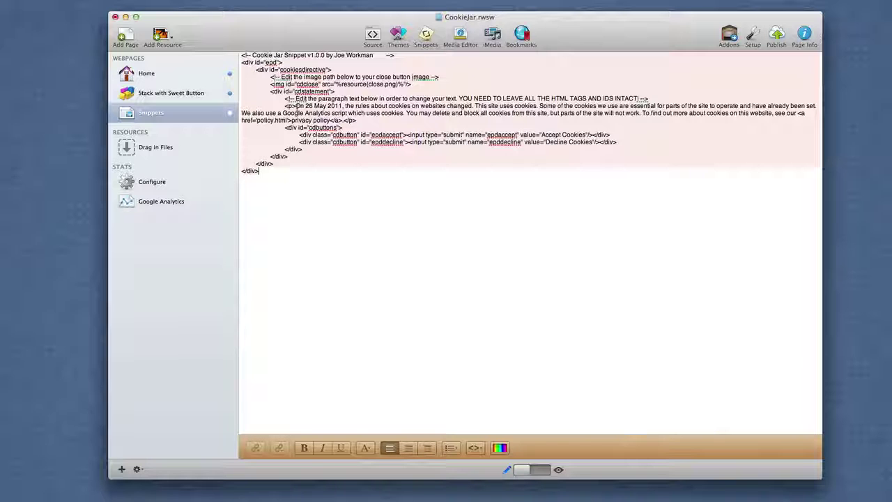
- Examine the editable cookie statement text between the paragraph tags in the cdstatement div
drag(297, 106, 330, 117)
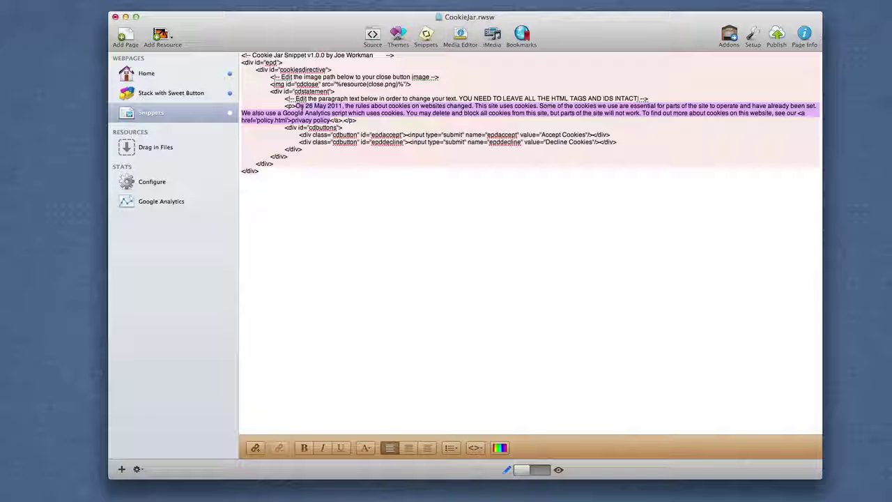
click(296, 106)
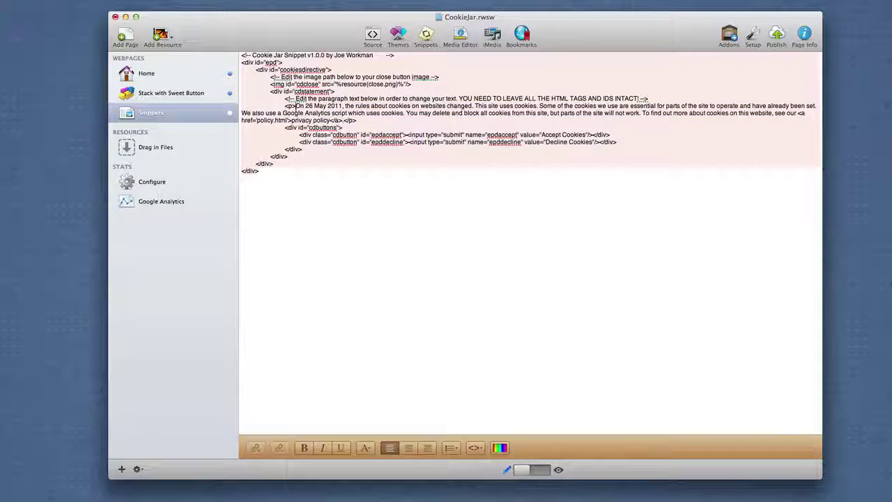
drag(297, 106, 330, 121)
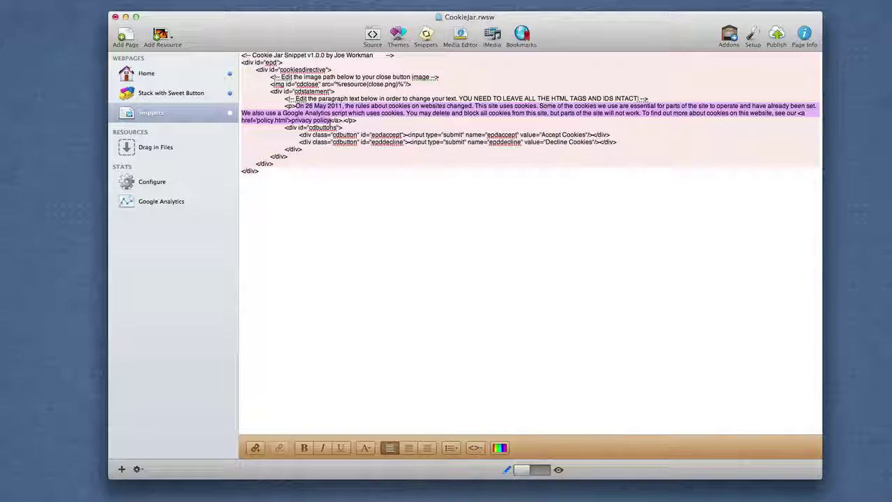
click(409, 130)
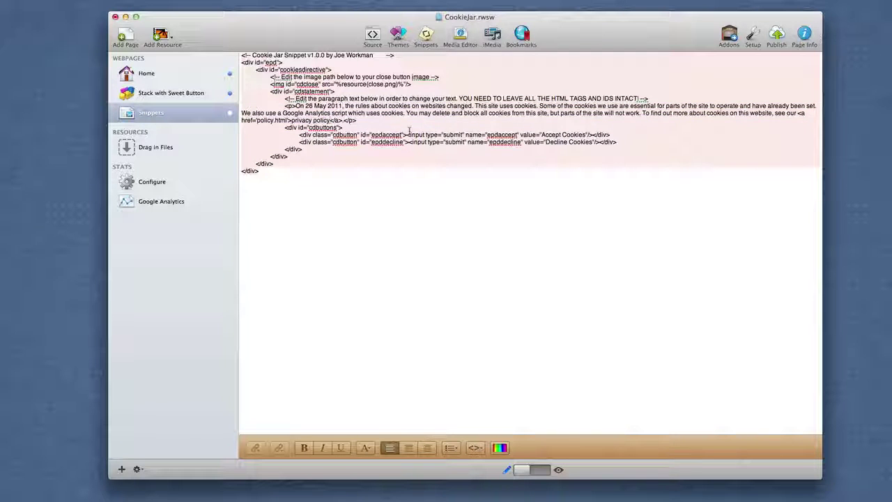
- Show the Snippets page's Custom CSS settings in the page inspector with the snippets library beside it
click(804, 33)
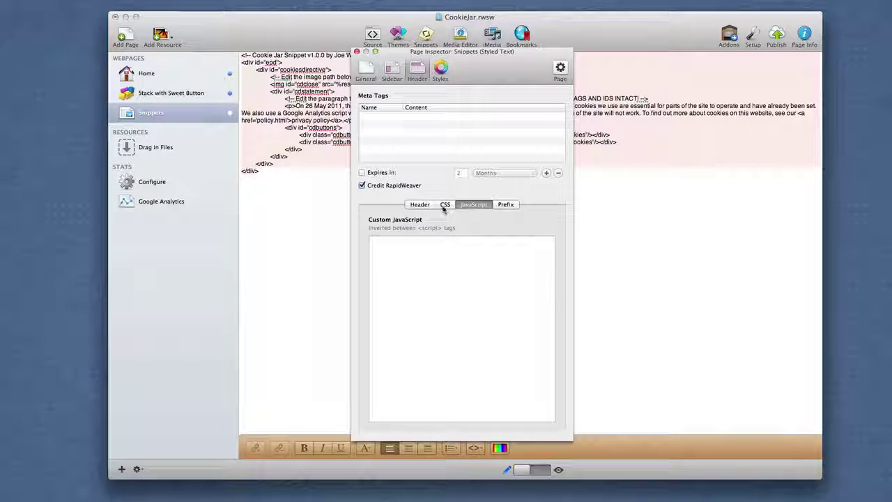
click(443, 208)
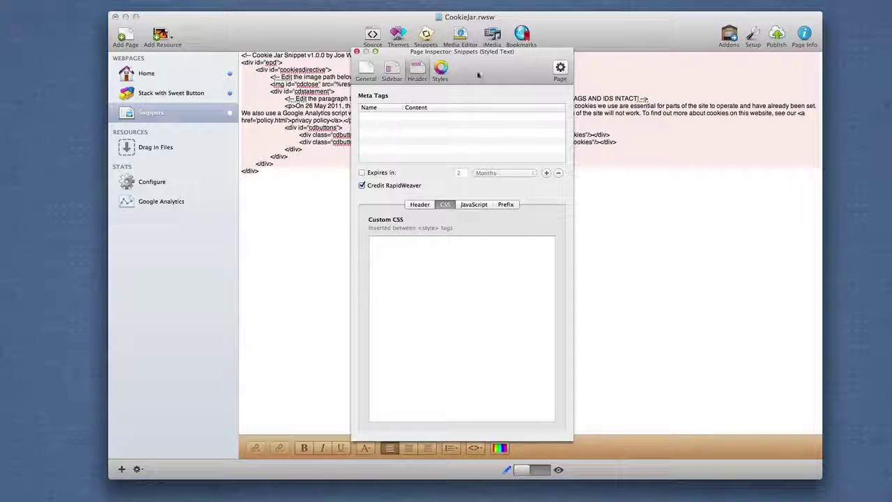
drag(392, 51, 405, 52)
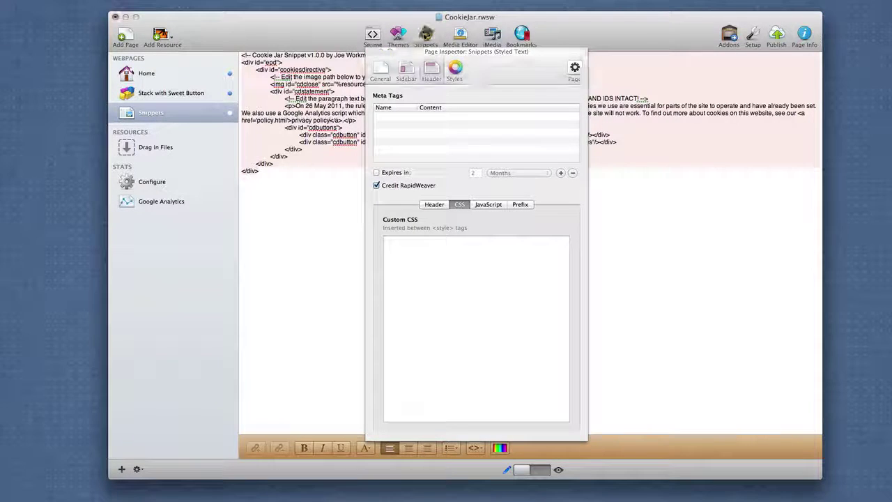
click(423, 36)
drag(256, 96, 314, 62)
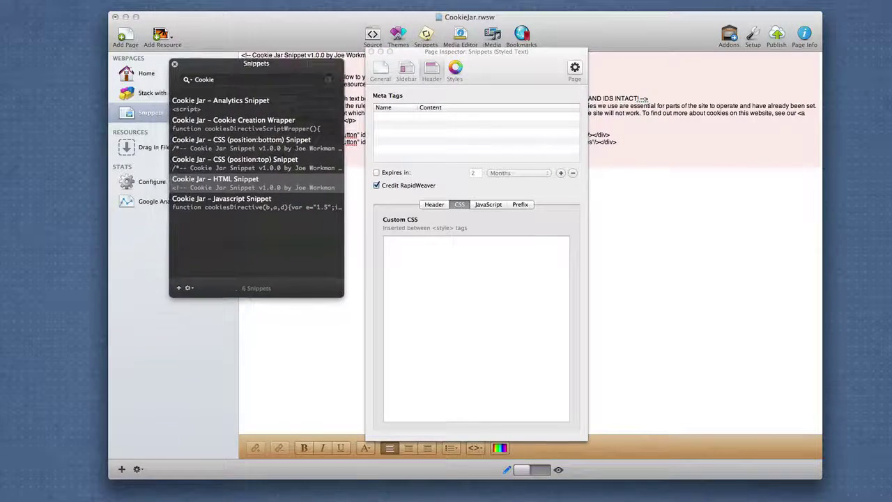
- Copy the code of the Cookie Jar – CSS (position:top) Snippet and paste it into the page's Custom CSS
click(261, 143)
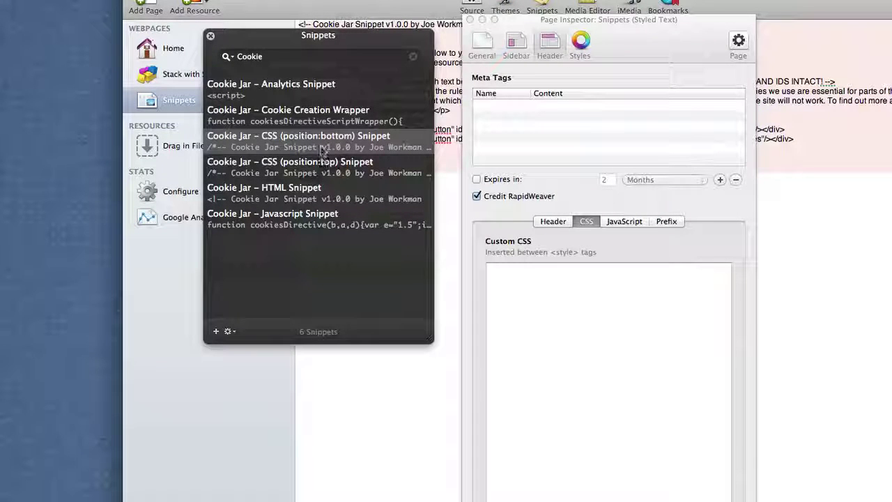
click(322, 167)
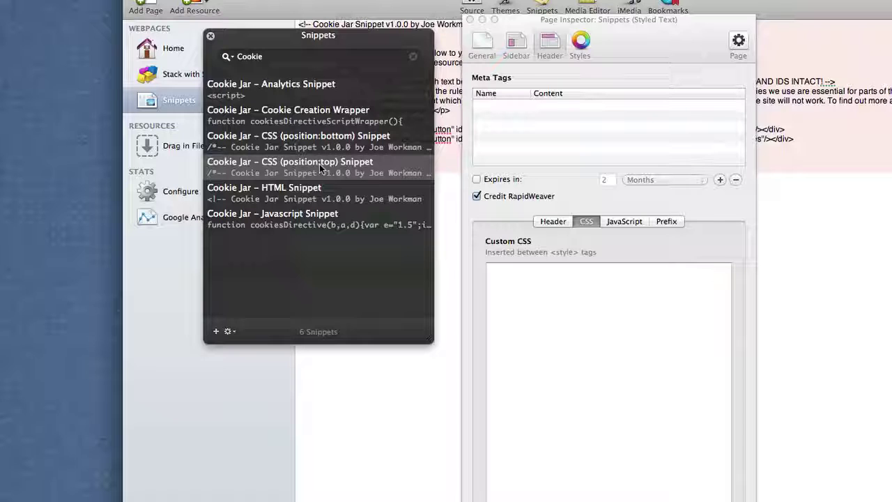
double_click(322, 167)
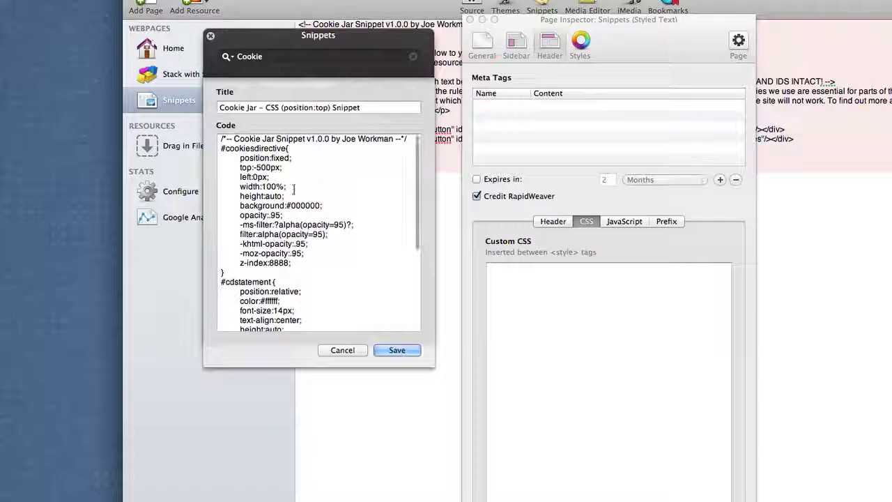
key(super+a)
key(super+c)
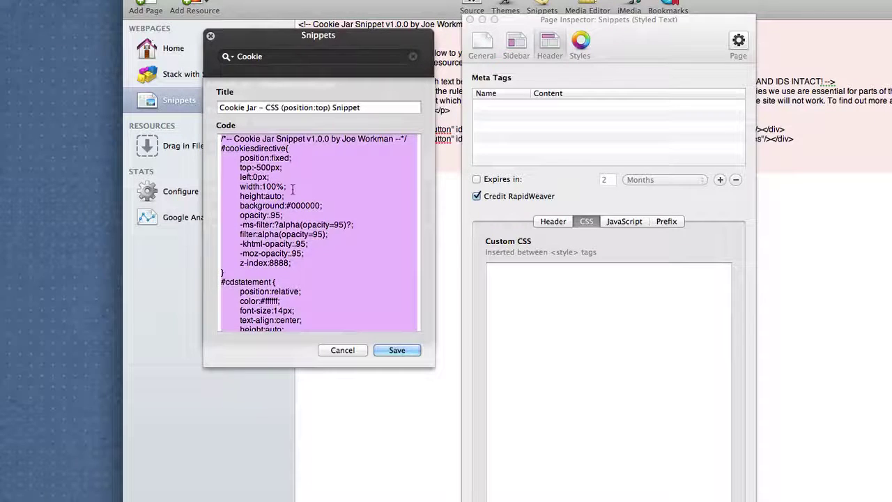
click(547, 340)
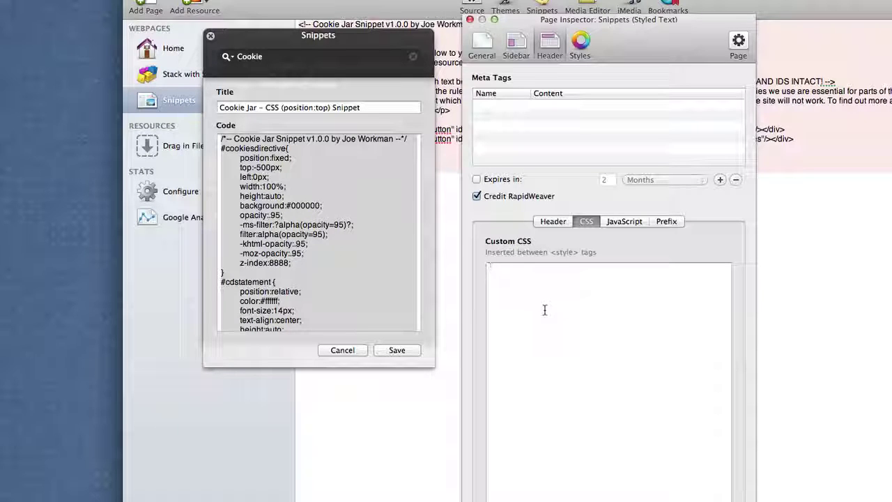
key(super+v)
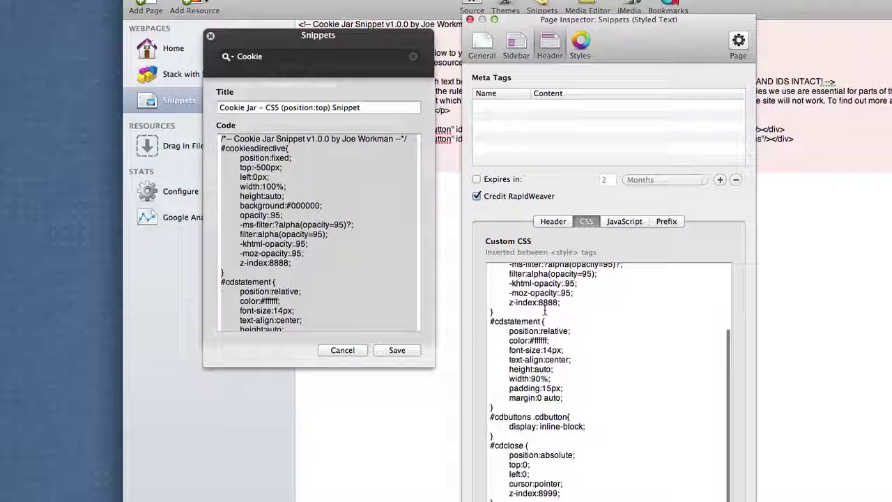
- Review the pasted Cookie Jar rules in the Snippets page's Custom CSS and close the CSS snippet without saving
scroll(546, 312, up, 5)
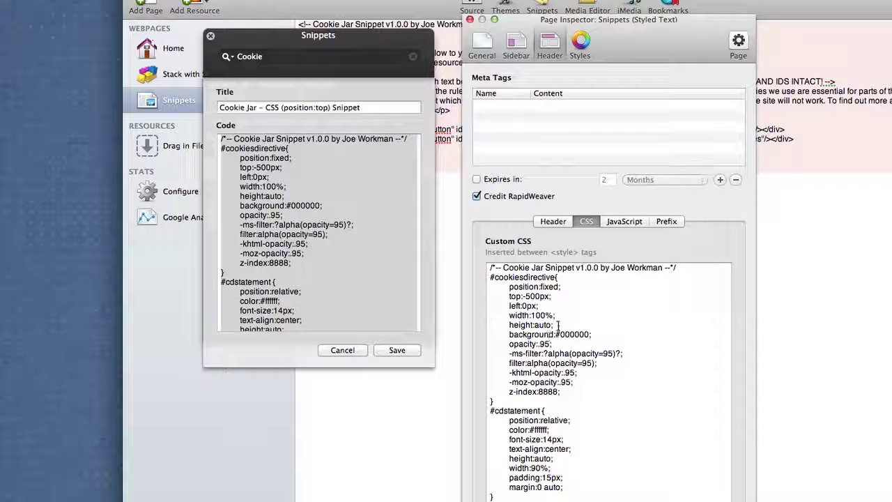
scroll(532, 427, down, 5)
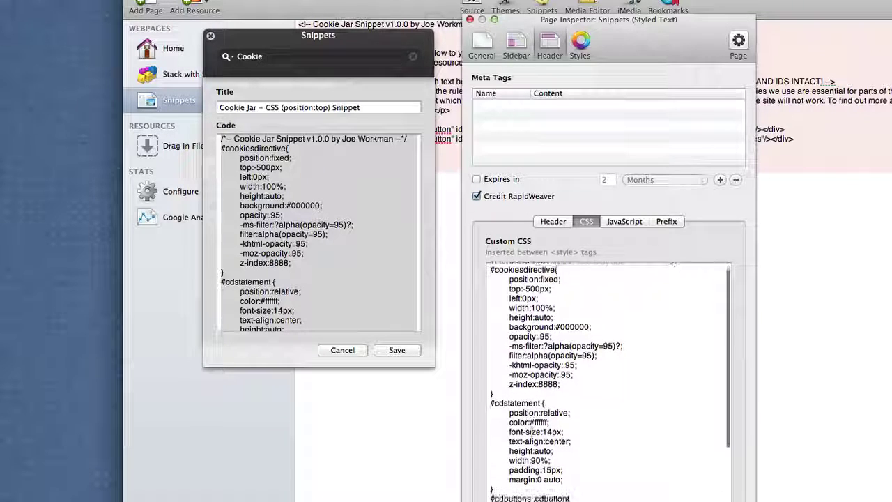
scroll(532, 427, down, 3)
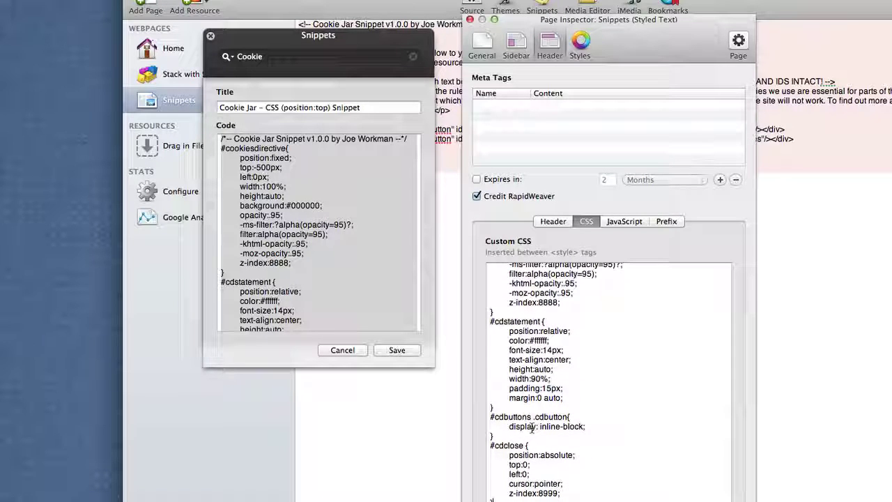
scroll(524, 379, up, 8)
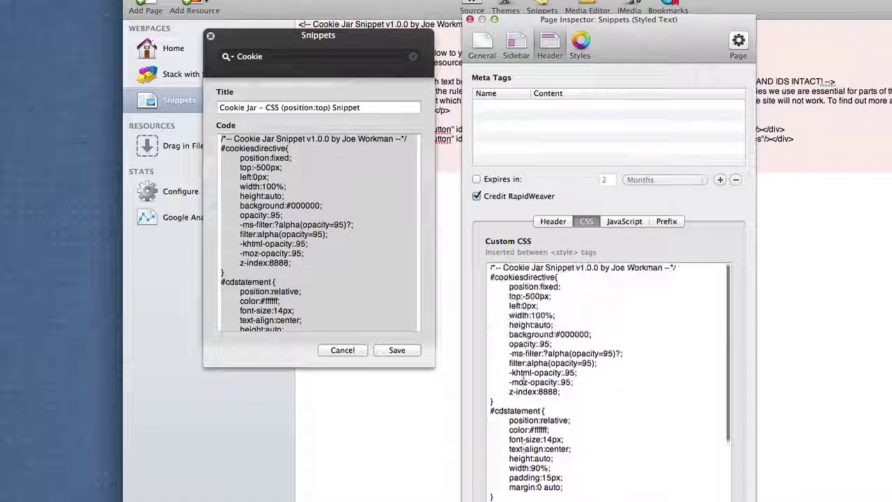
click(343, 350)
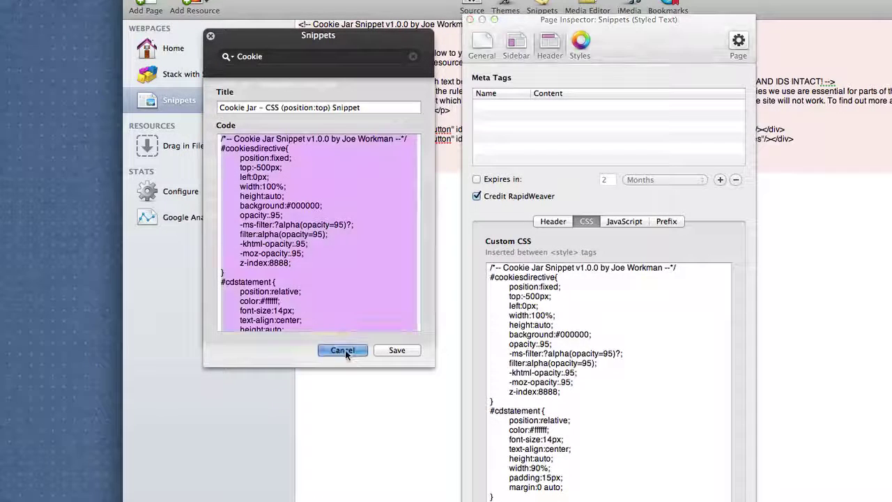
- Copy the code of the Cookie Jar – Javascript Snippet and paste it into the page's Custom JavaScript
click(631, 223)
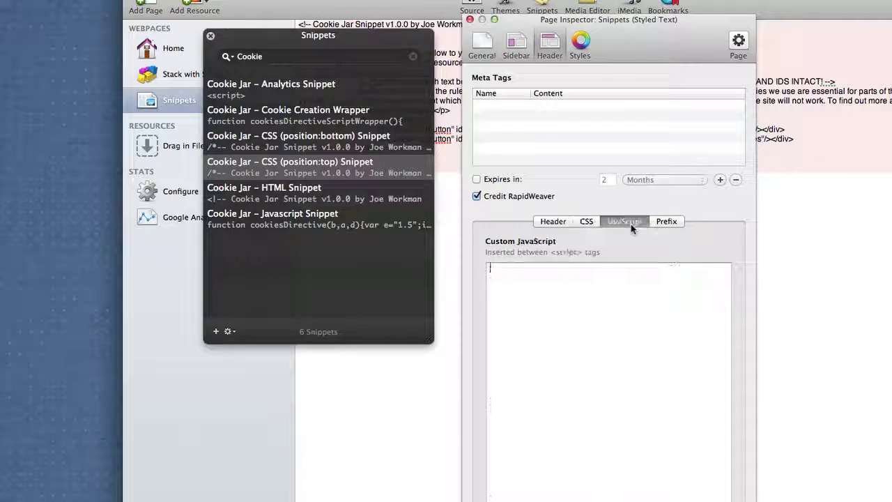
double_click(279, 222)
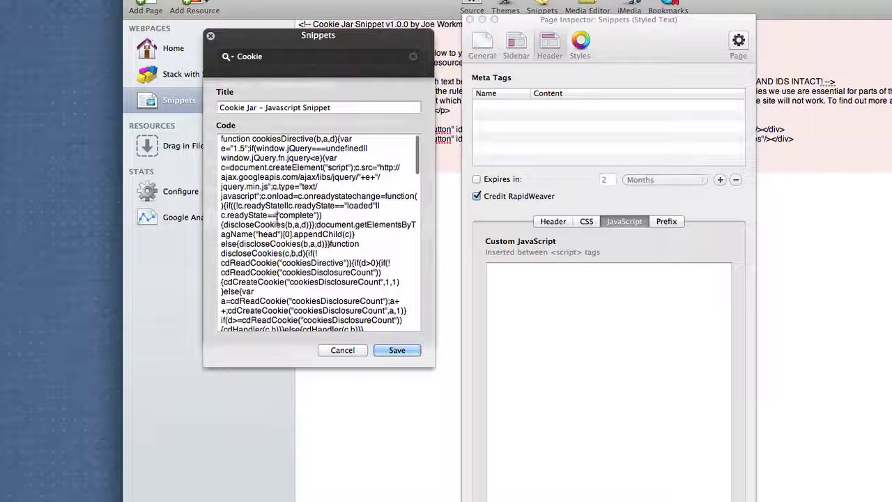
key(super+a)
click(492, 313)
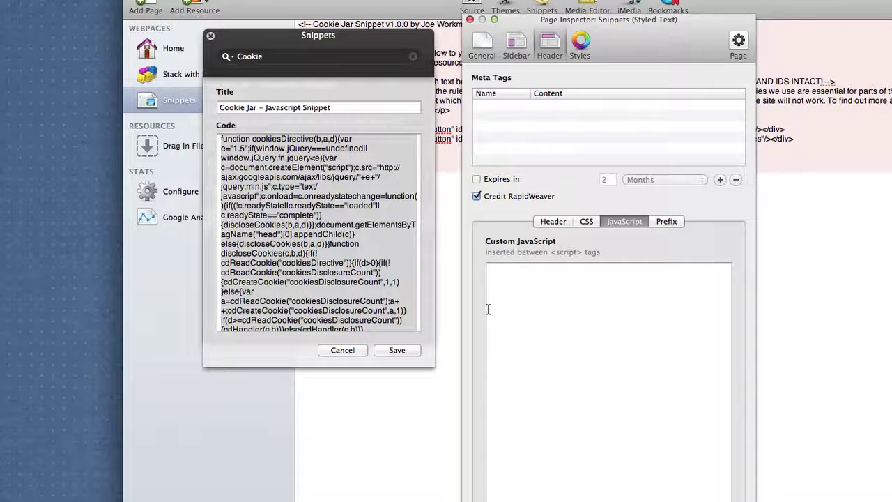
key(super+v)
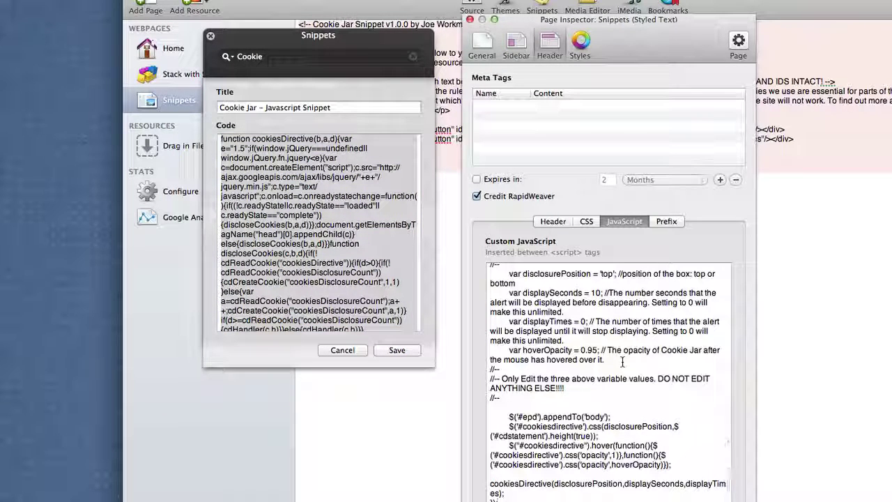
click(341, 350)
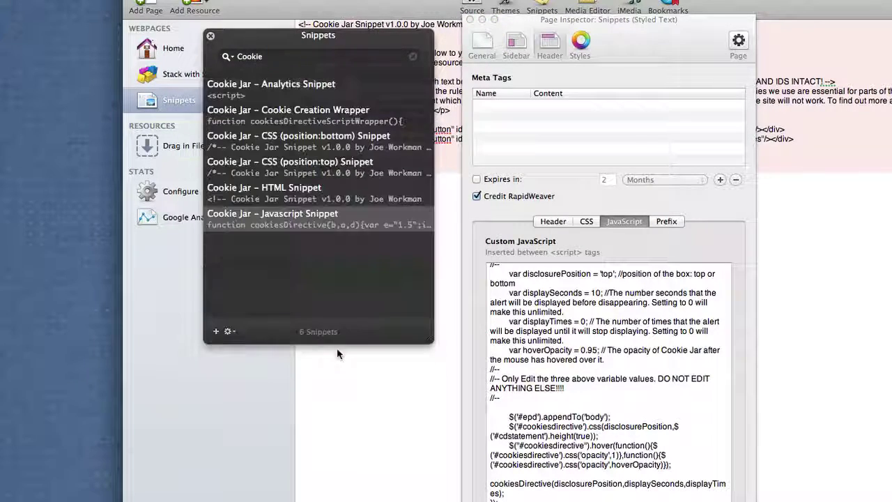
- Examine the editable variables block in the Custom JavaScript with the snippets library closed, and close the page inspector
click(211, 36)
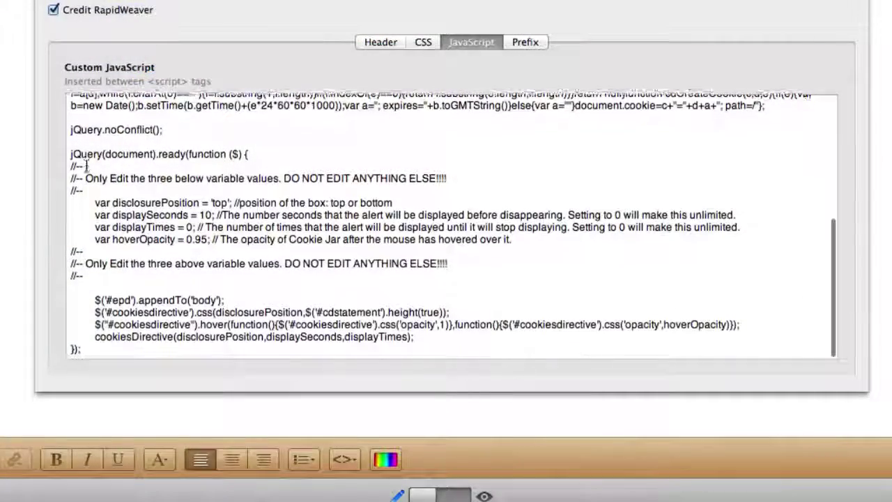
drag(70, 182, 419, 259)
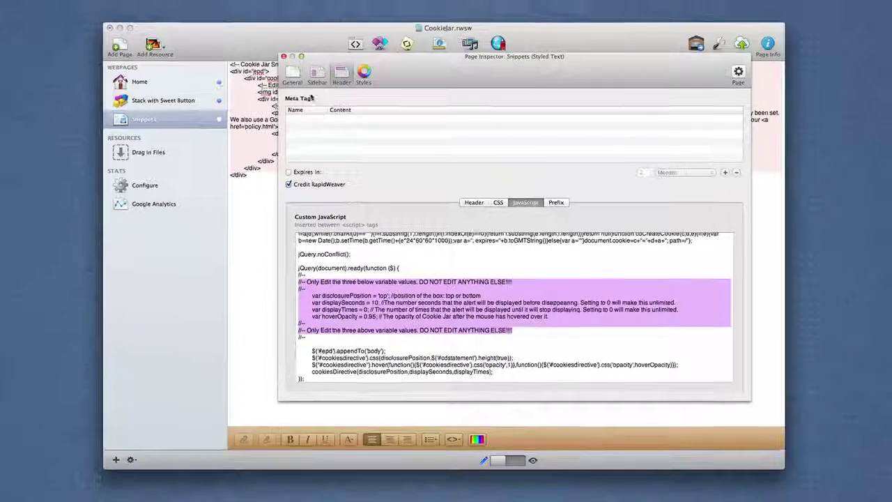
click(283, 57)
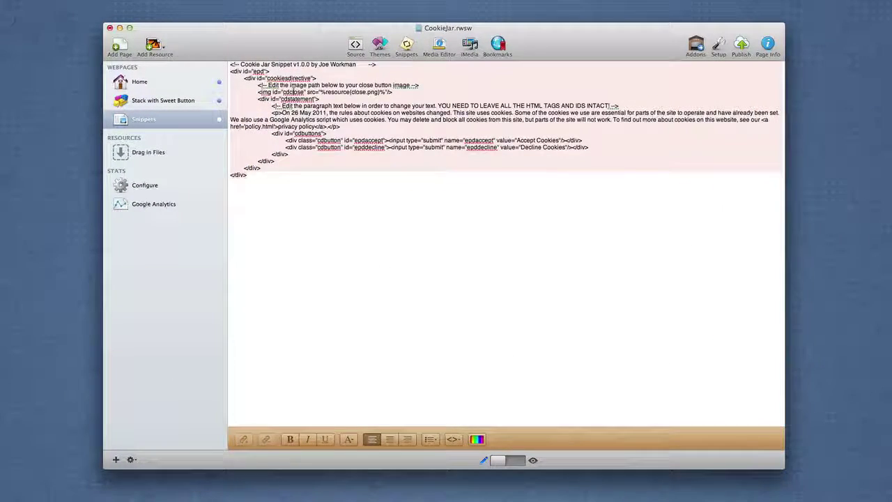
- Preview the Snippets page to check the cookie notice text, and return to editing the page
key(super+r)
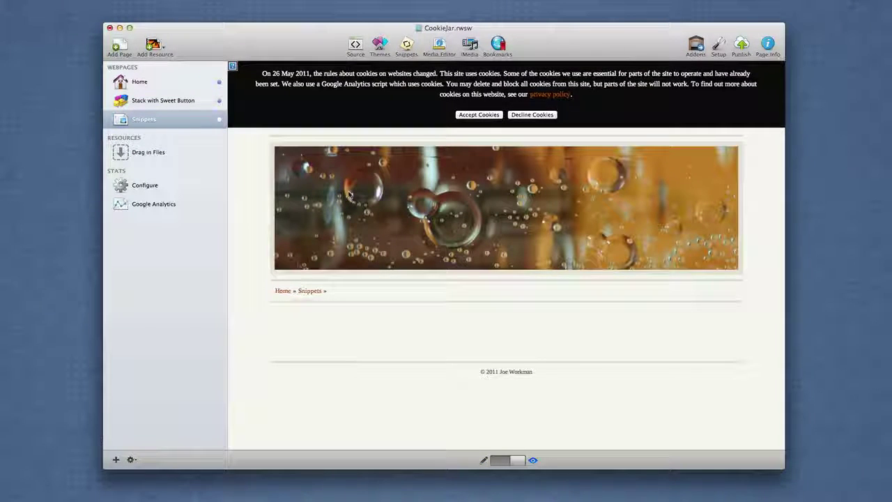
drag(367, 84, 540, 111)
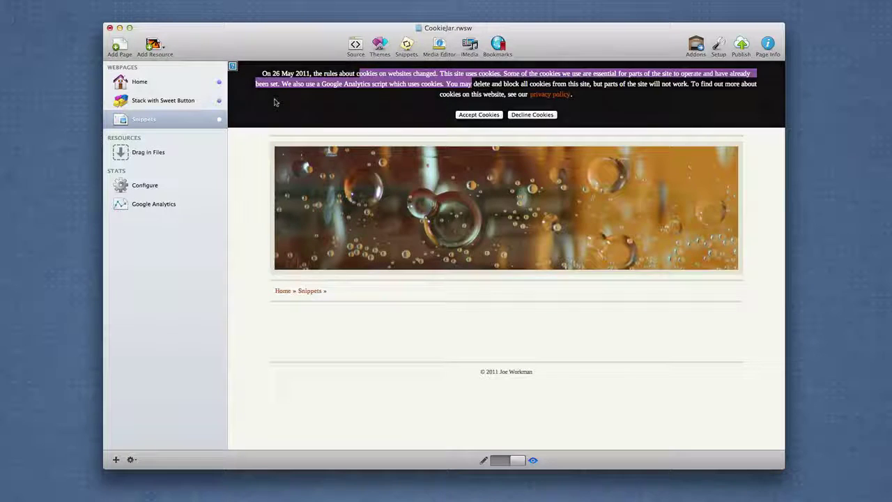
key(super+r)
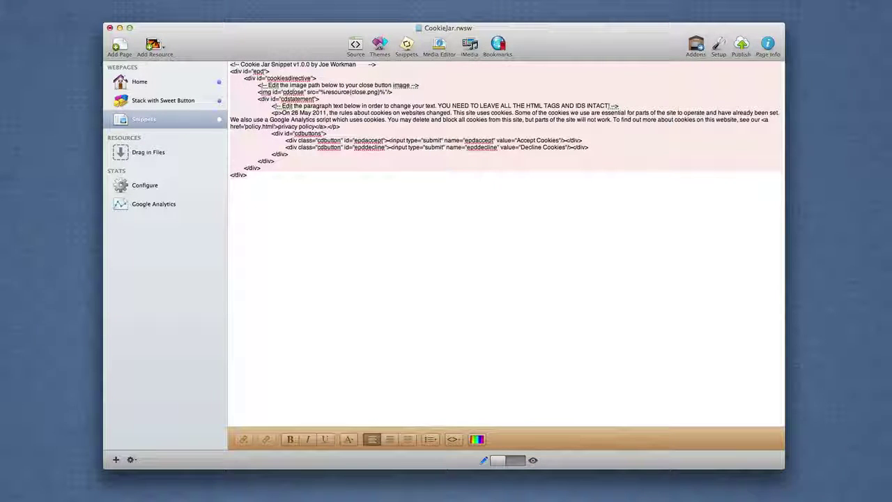
- Add close.png from the Downloads folder to the project's resources and preview the Snippets page
click(552, 501)
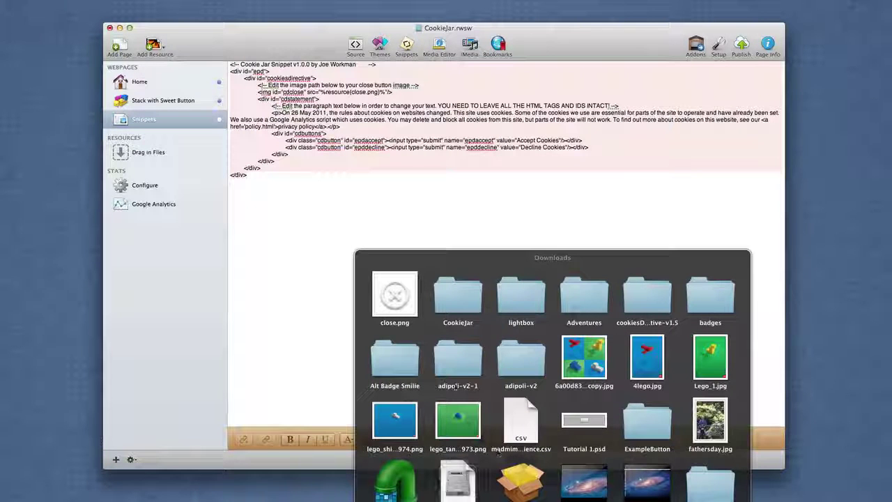
drag(394, 300, 130, 159)
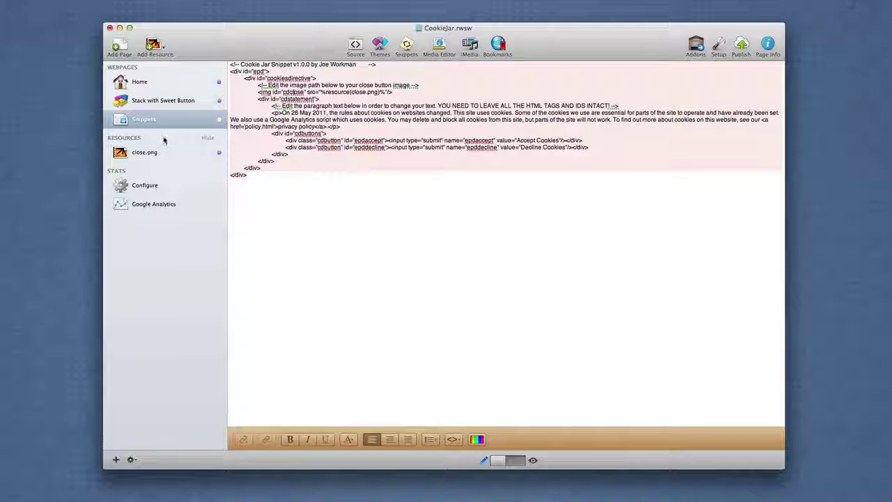
key(super+r)
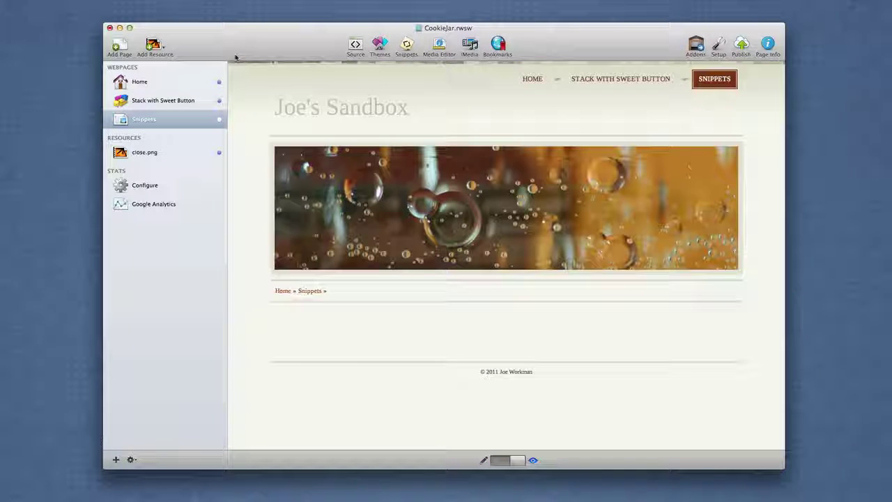